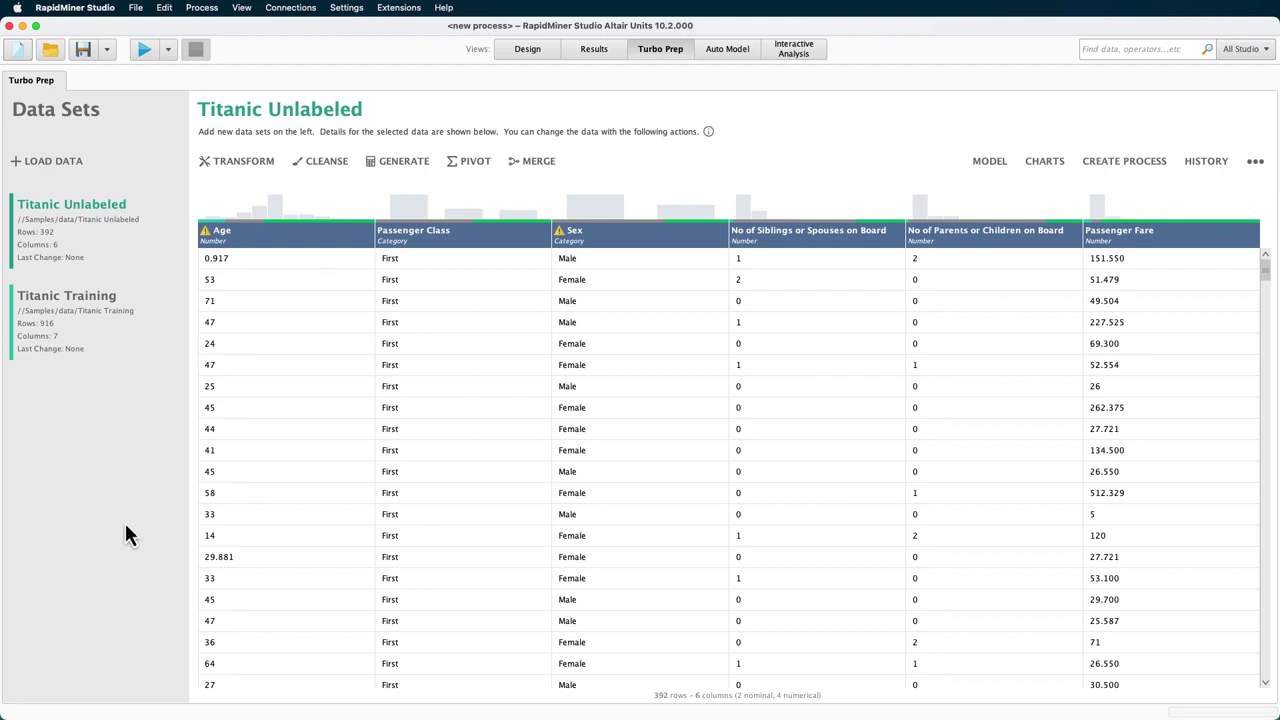
- Compare the columns of the Titanic Training and Titanic Unlabeled data sets
left_click(99, 330)
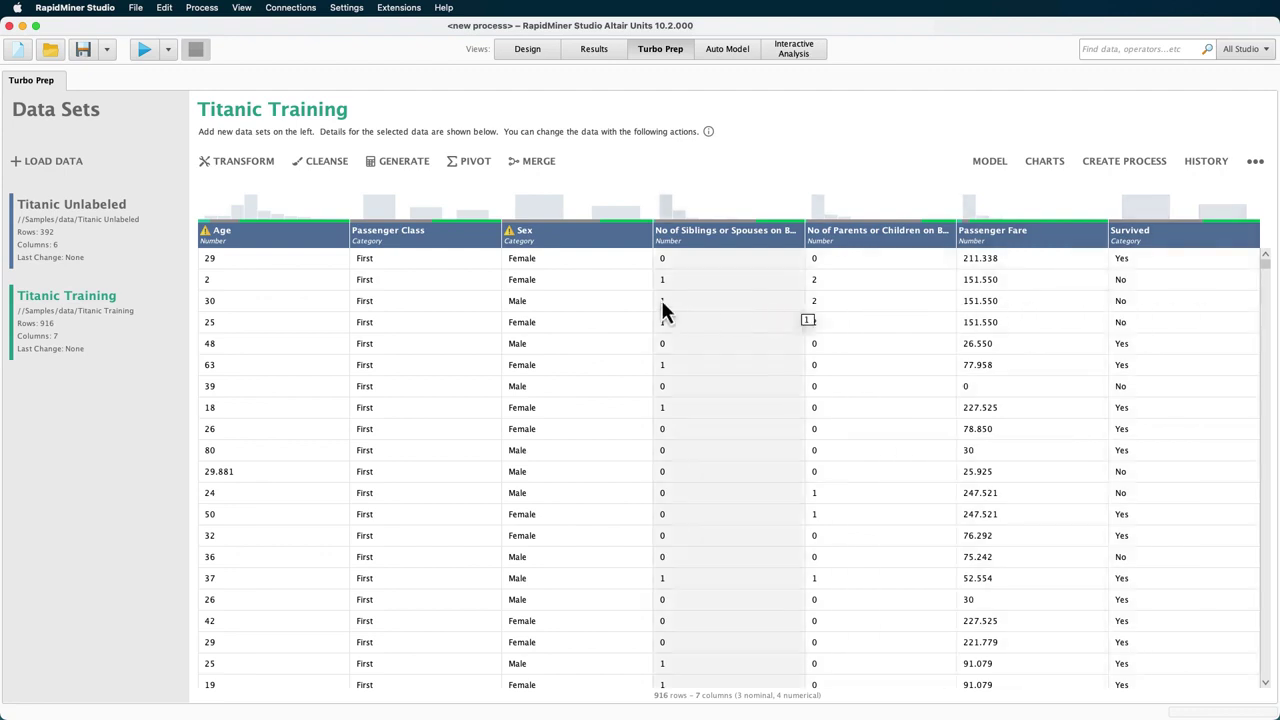
left_click(80, 258)
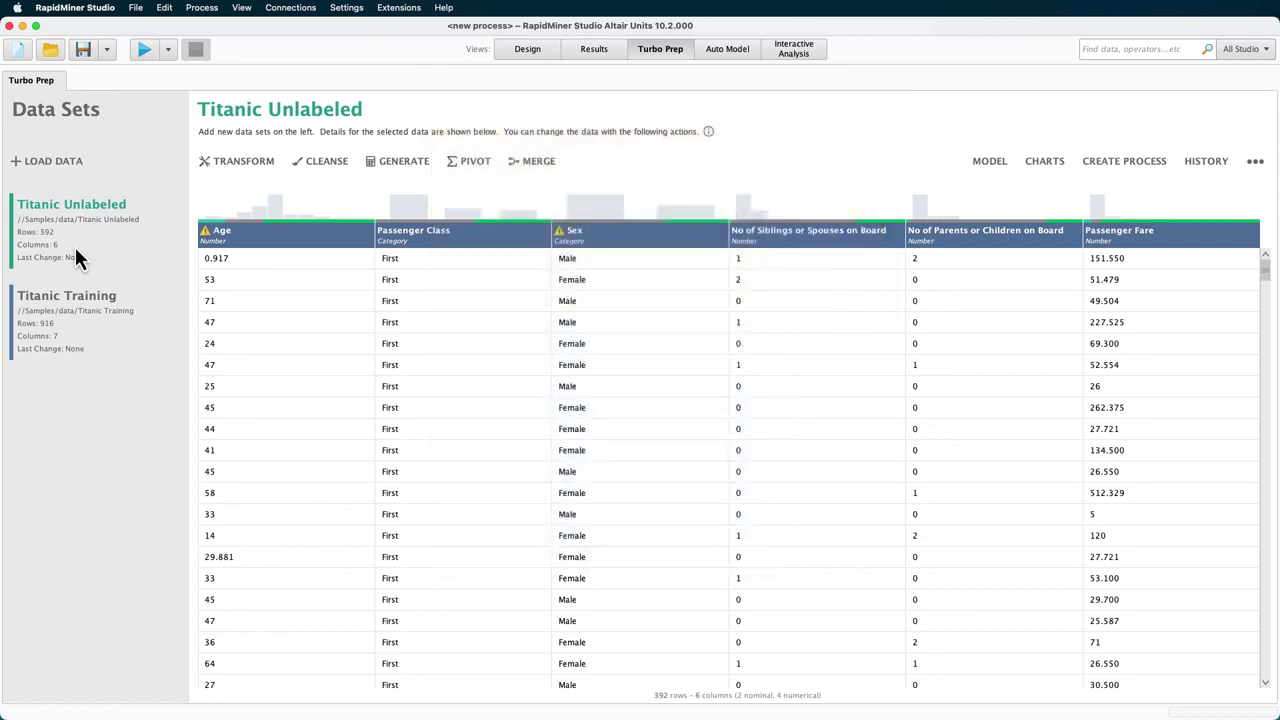
left_click(76, 345)
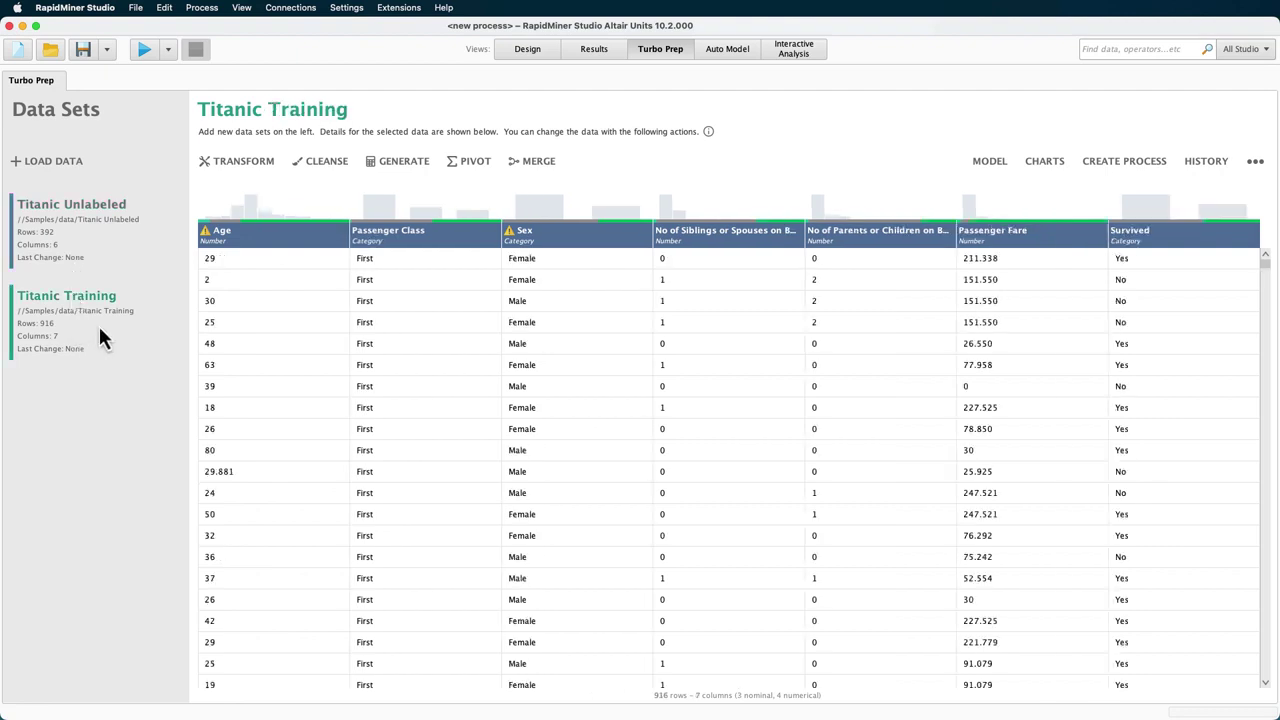
- Try to merge Titanic Training with Titanic Unlabeled and check which merge types are available
left_click(535, 163)
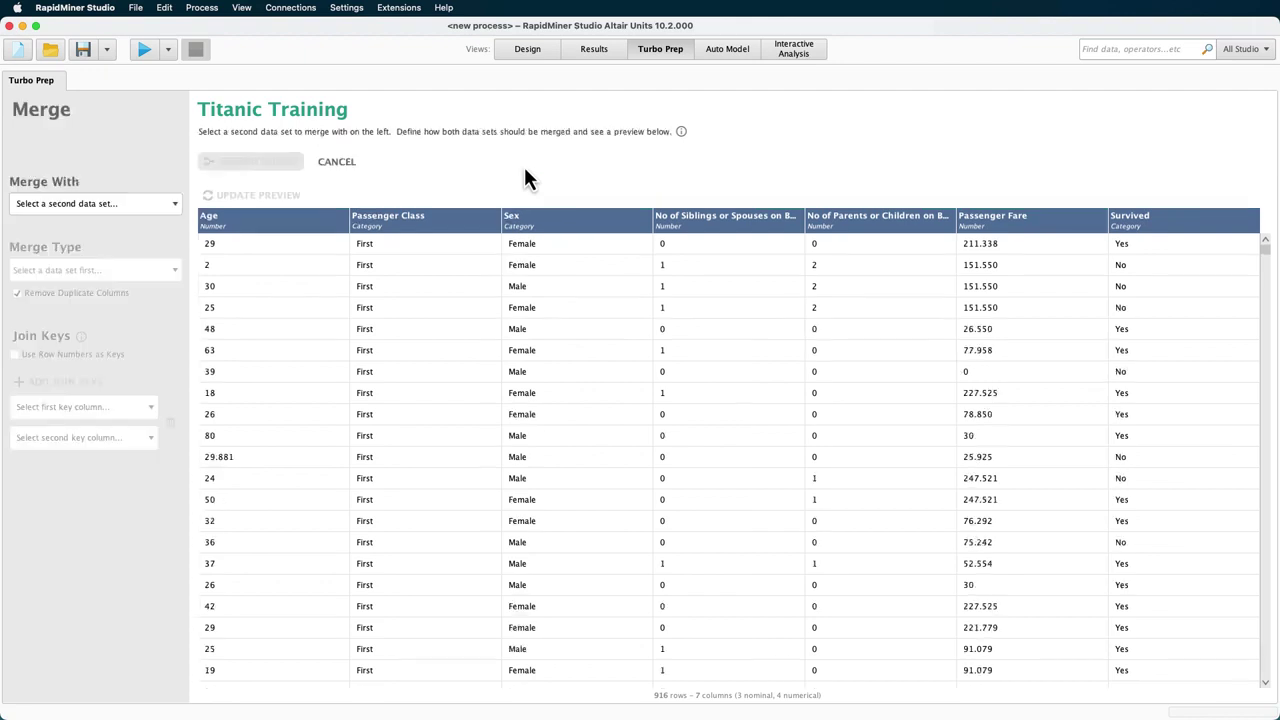
left_click(166, 203)
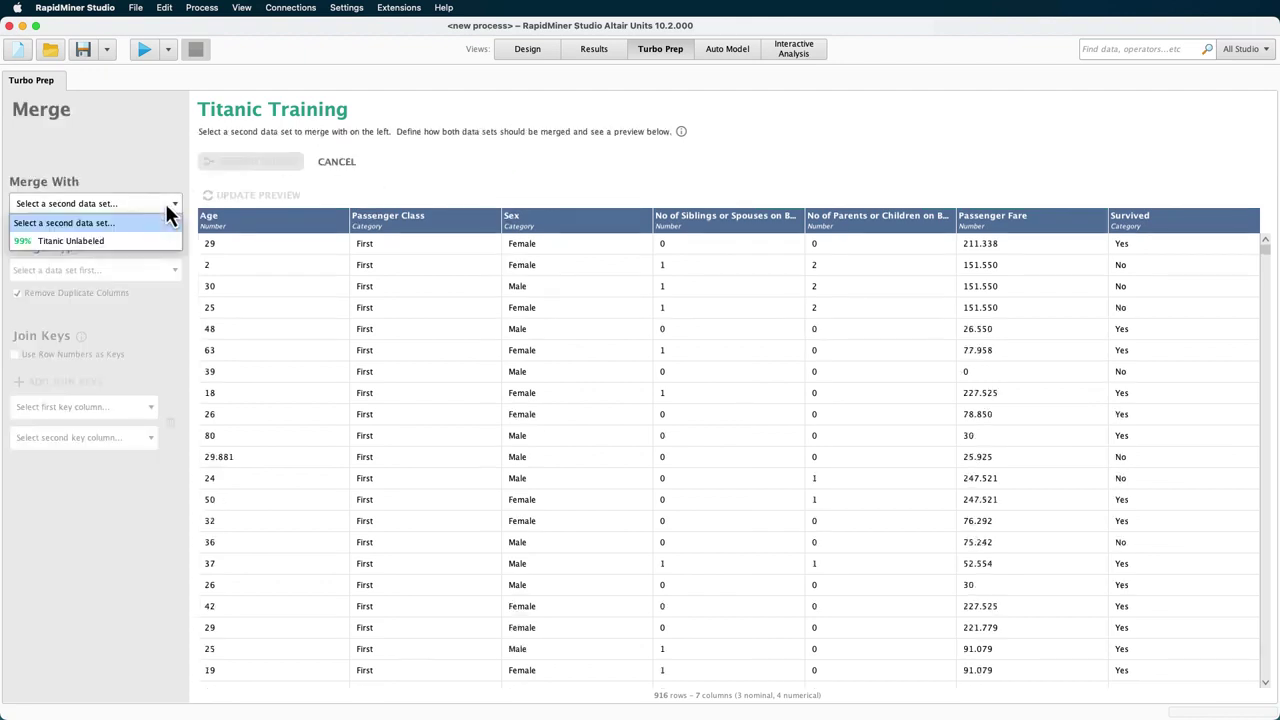
left_click(150, 248)
left_click(152, 270)
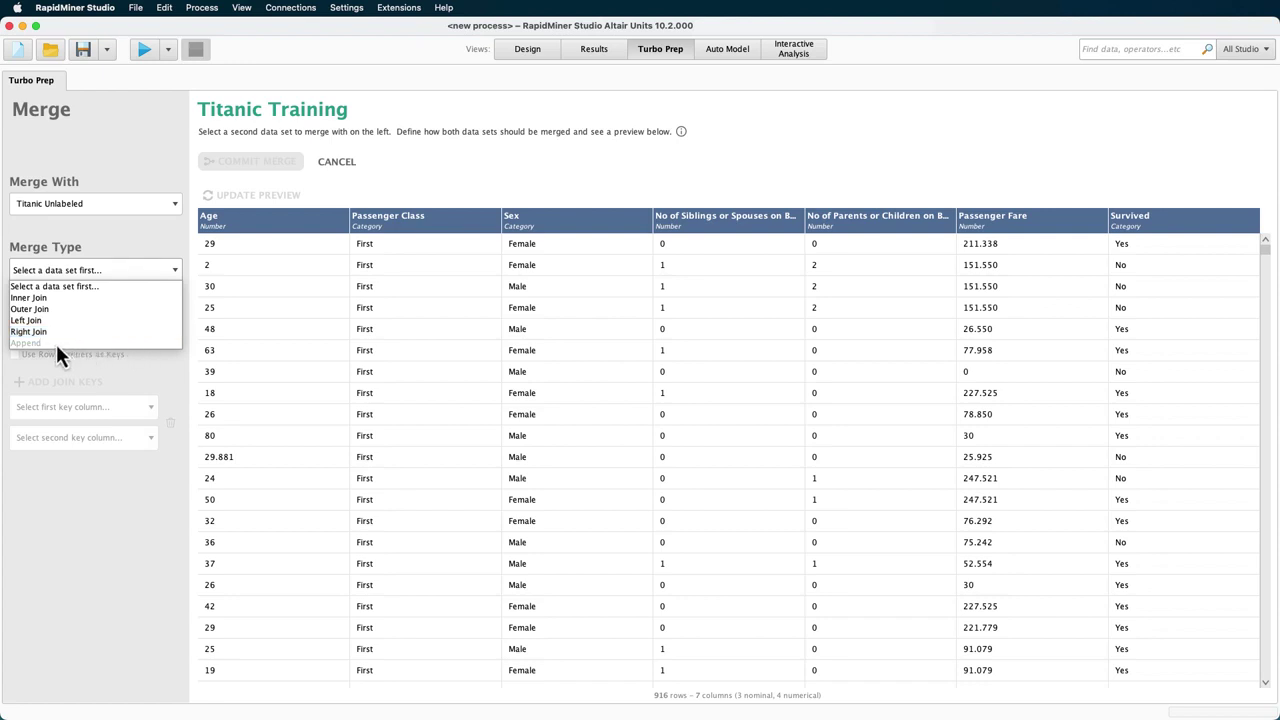
- Read the merge help section on merge types, including the requirements for Append, and cancel the merge
left_click(681, 133)
left_click_drag(1035, 200, 1030, 345)
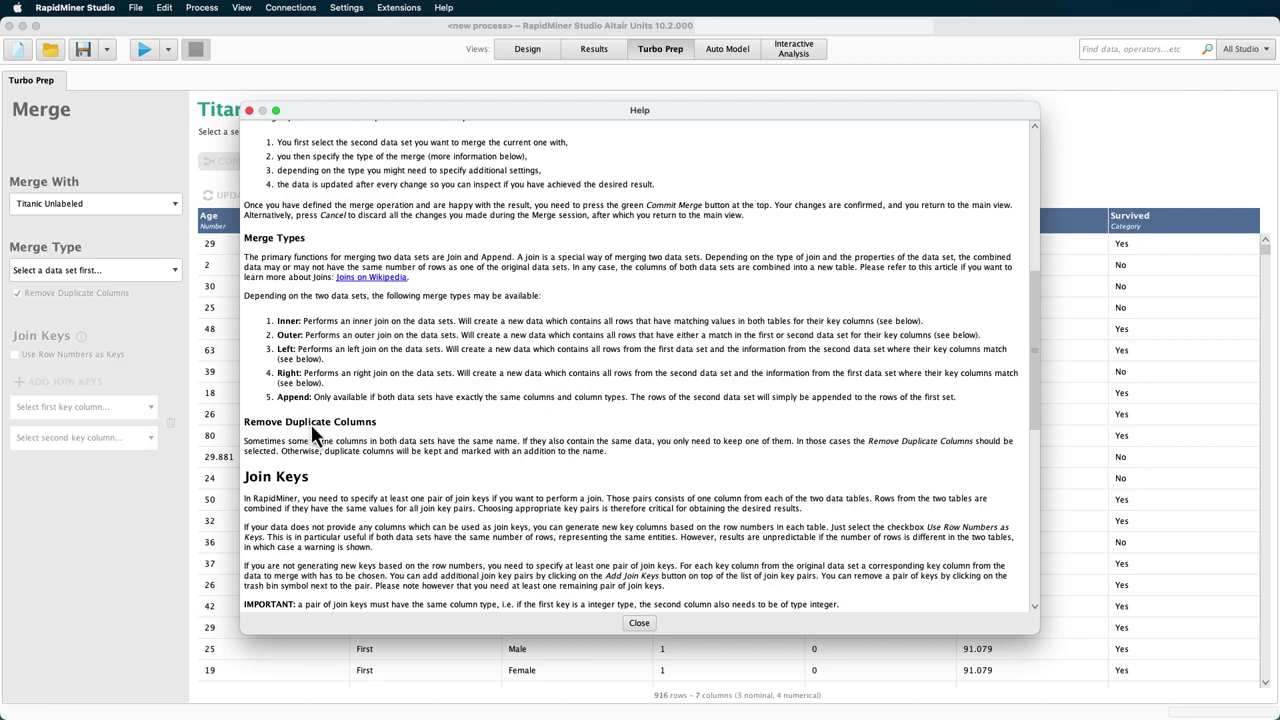
left_click(633, 625)
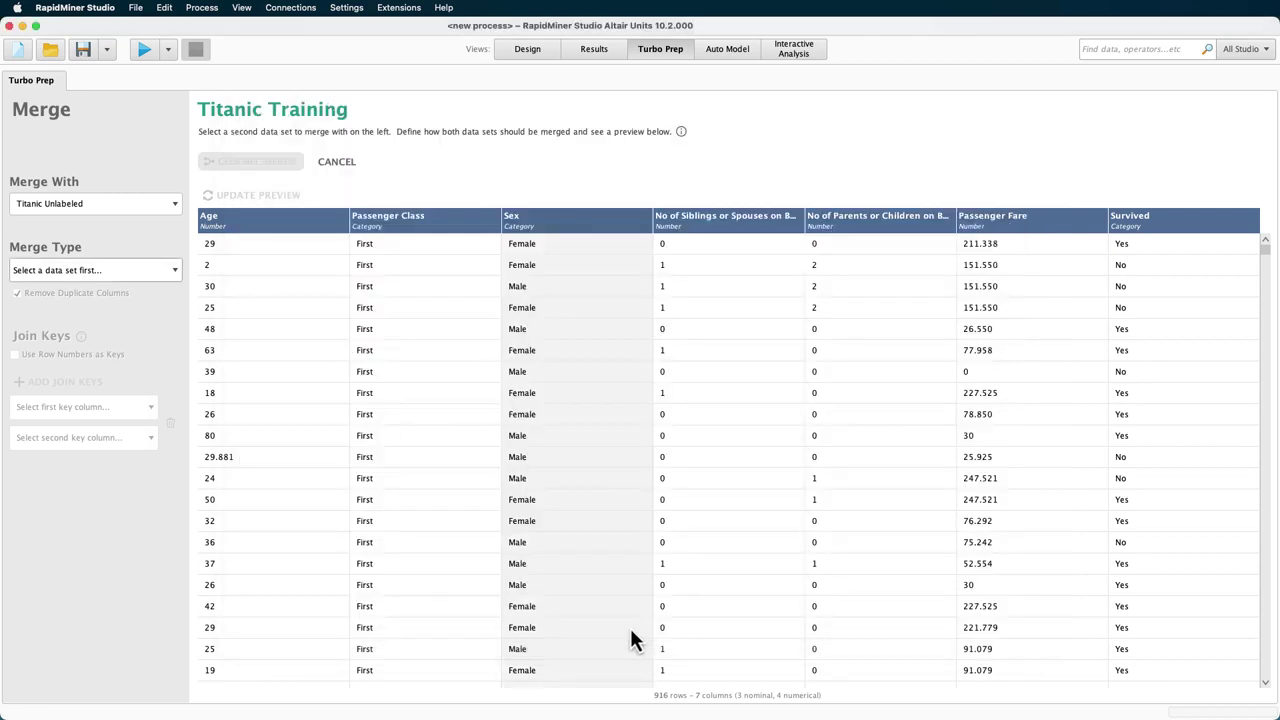
left_click(331, 160)
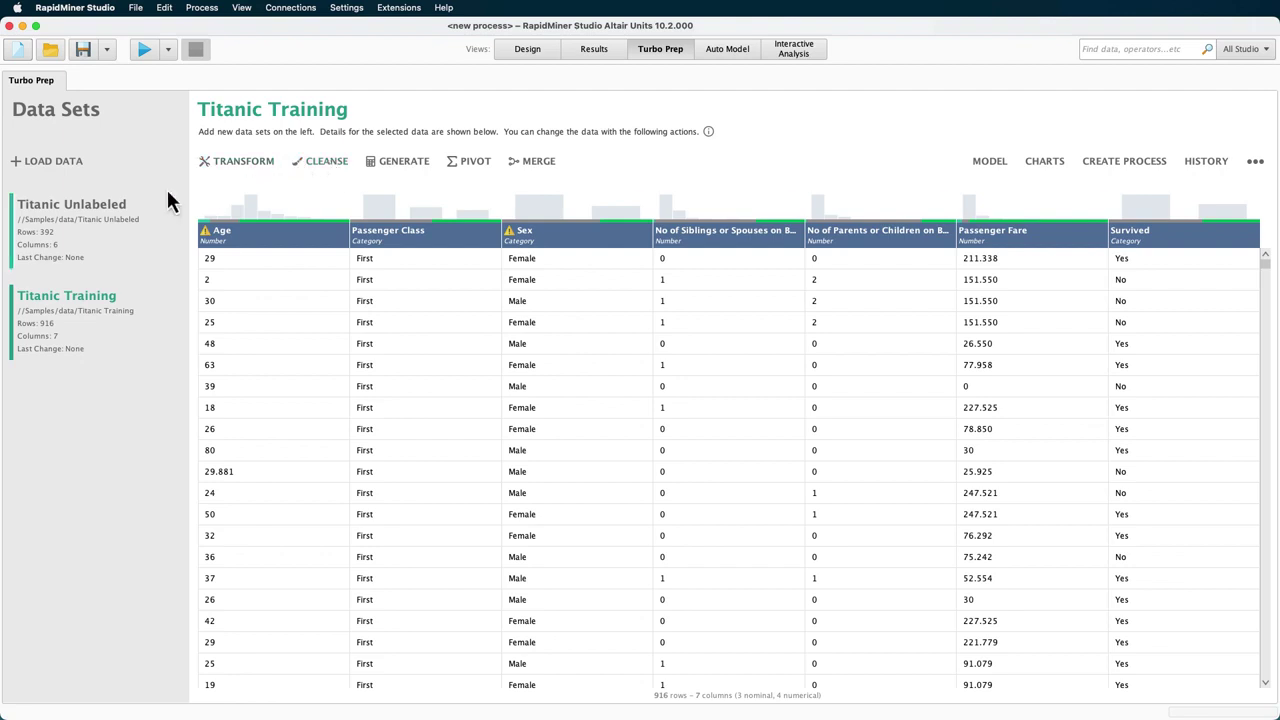
- Start generating a new column named Survived in the Titanic Unlabeled data set
left_click(84, 229)
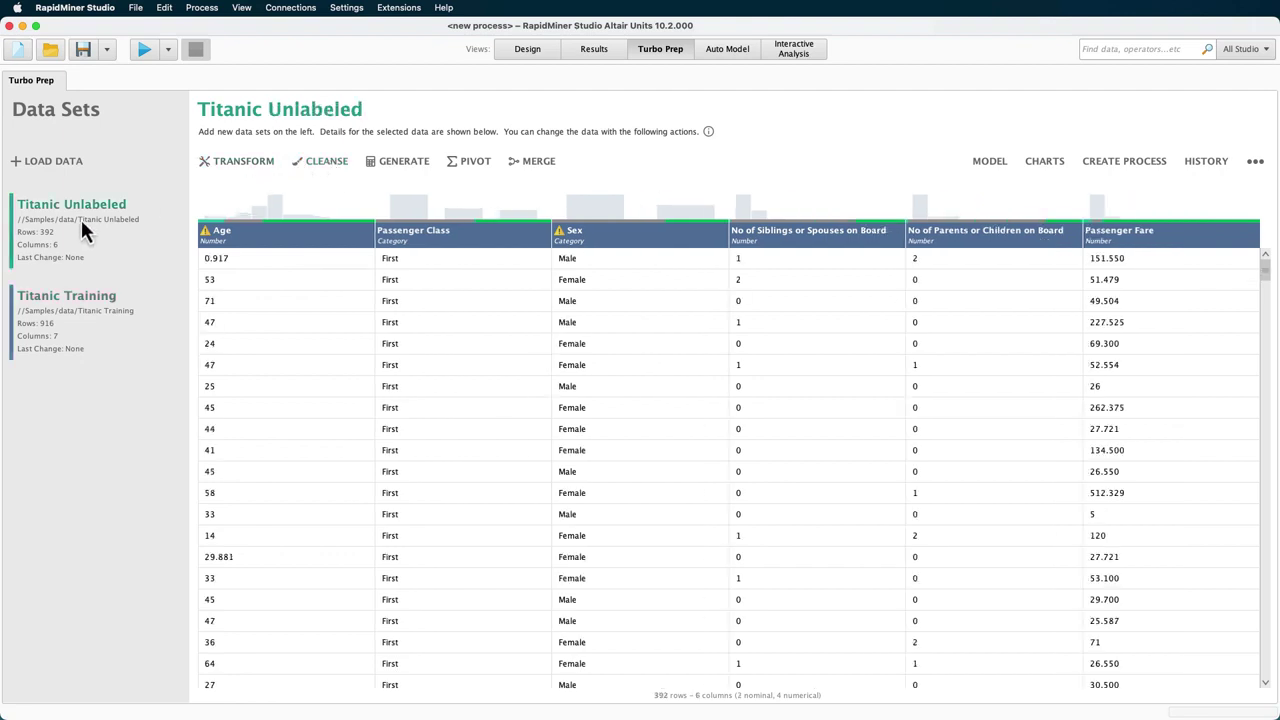
left_click(395, 162)
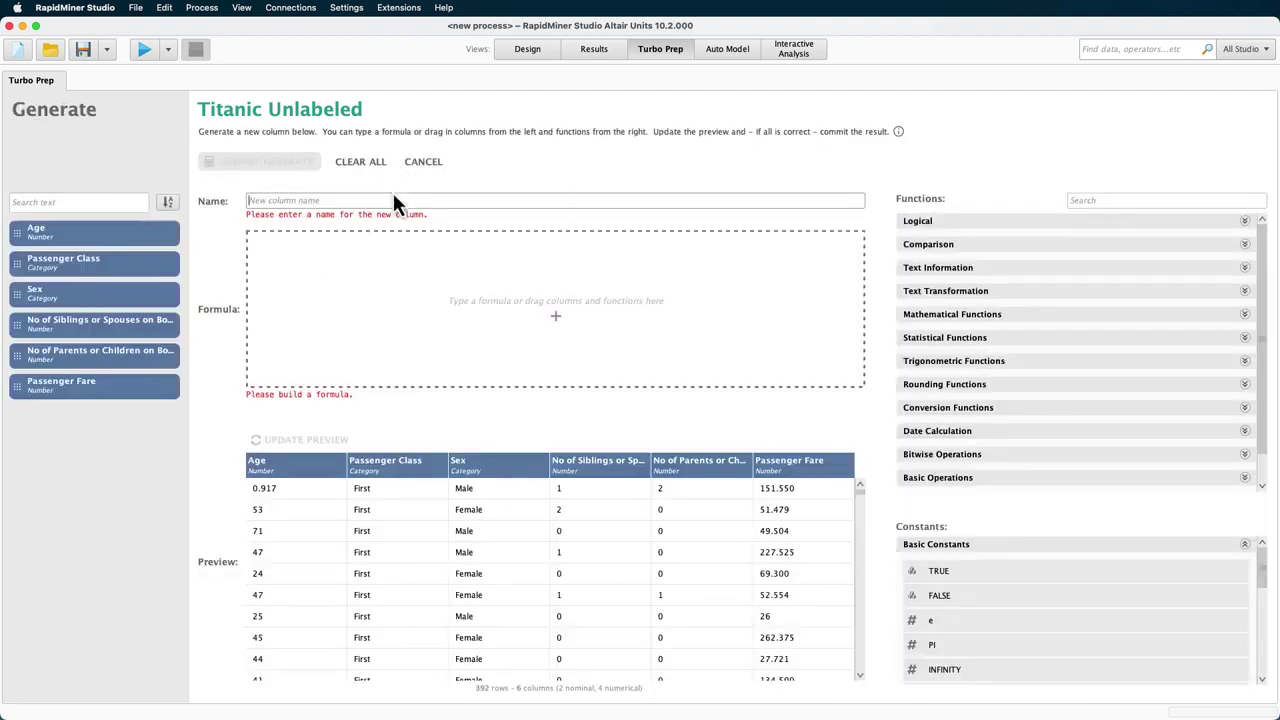
left_click(395, 200)
type("Survive")
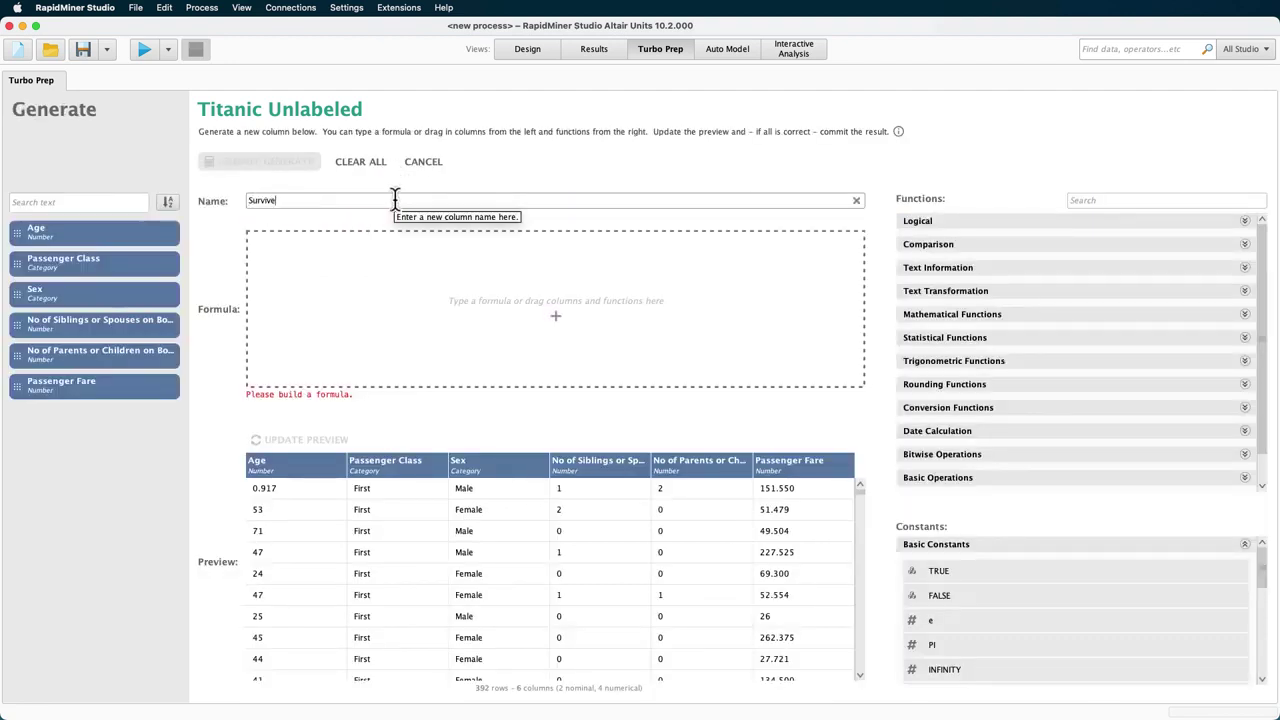
type("d")
left_click(426, 277)
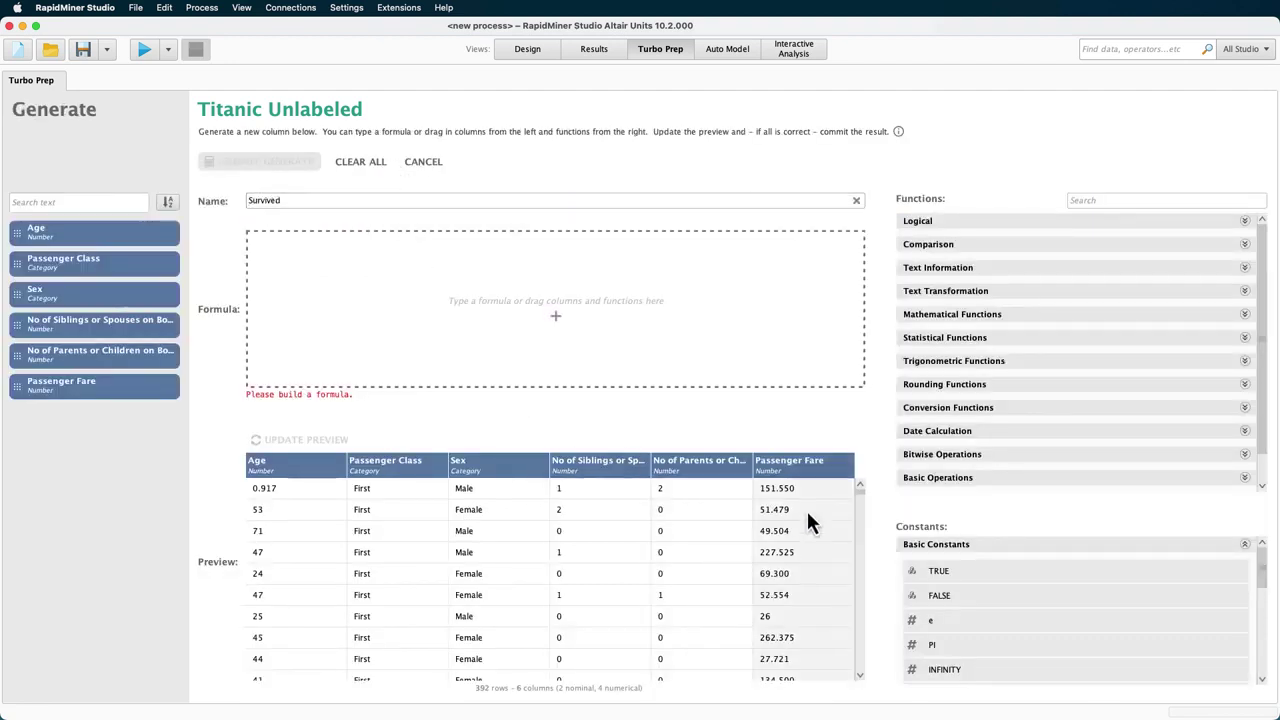
- Use the constant MISSING_NOMINAL as the Survived column's formula, update the preview, and commit the generated column
left_click_drag(1265, 569, 1263, 589)
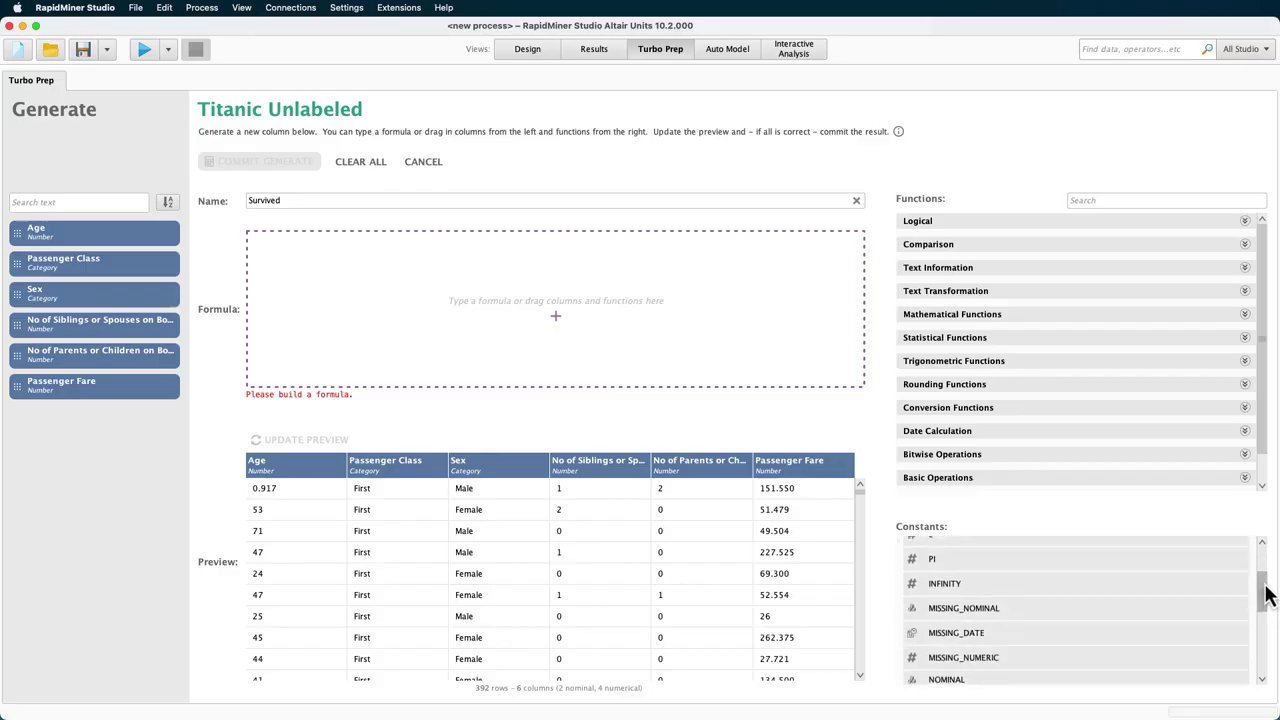
left_click(1183, 617)
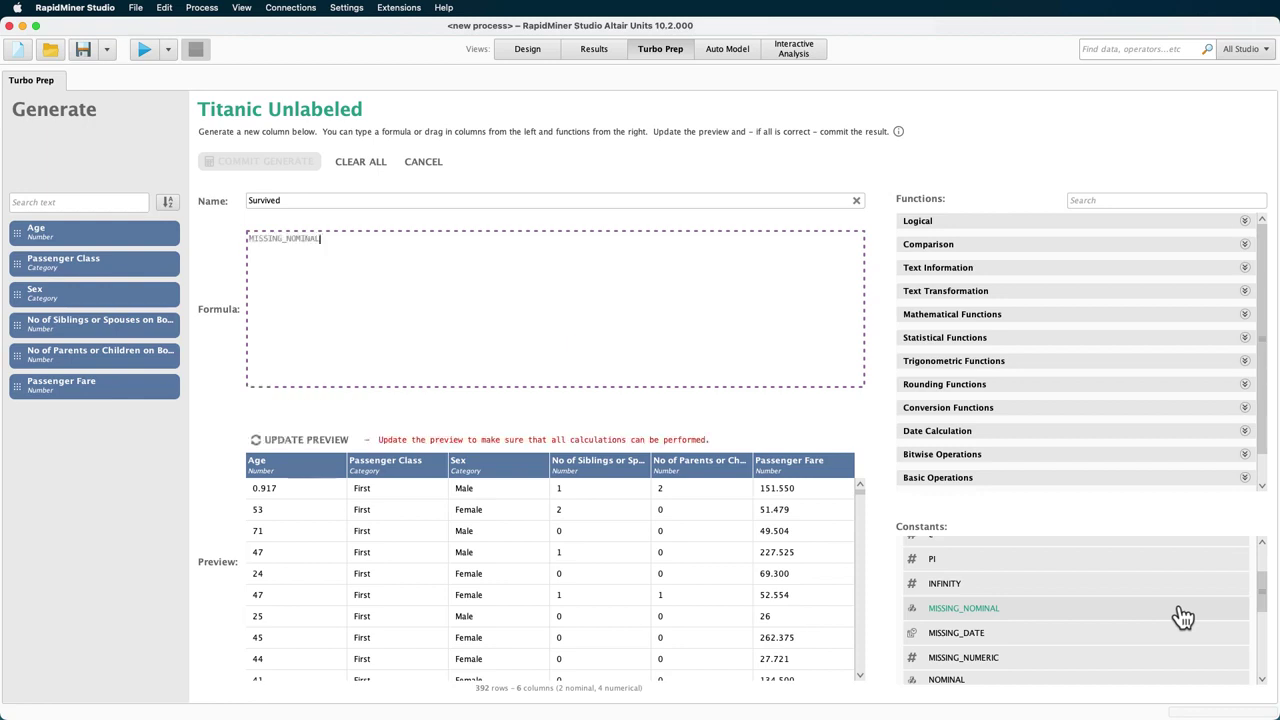
left_click(298, 442)
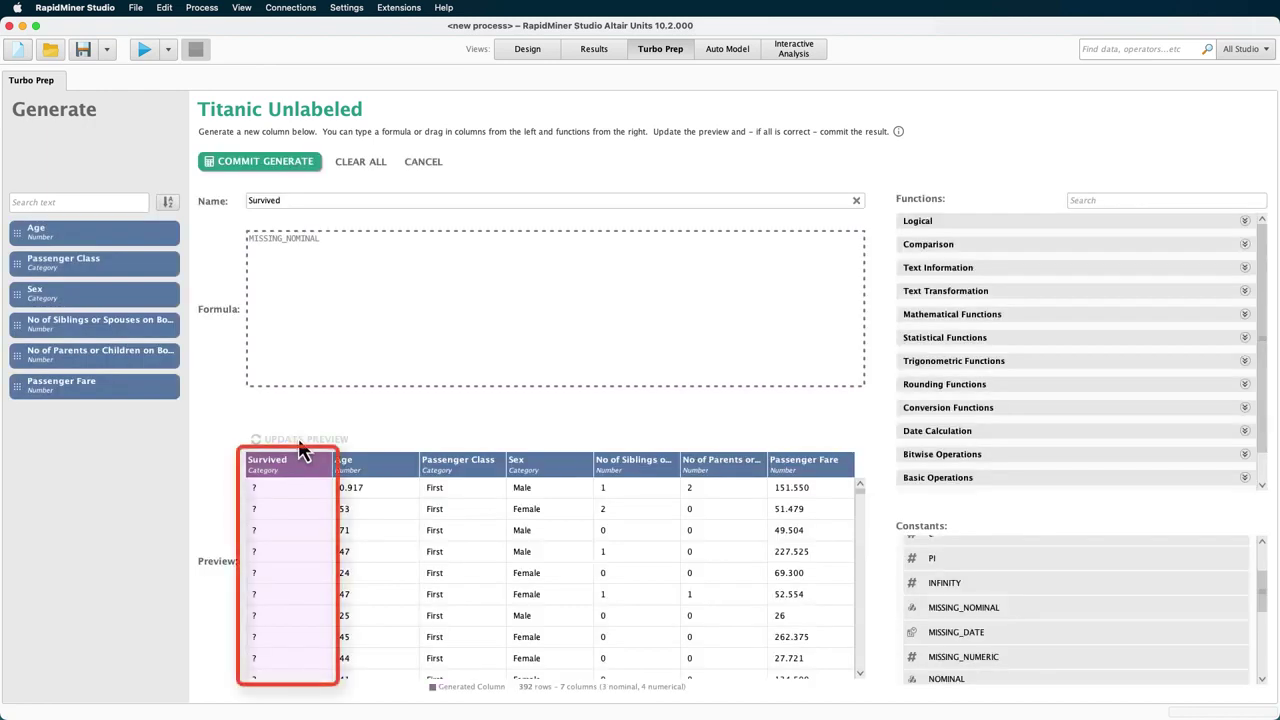
left_click(267, 160)
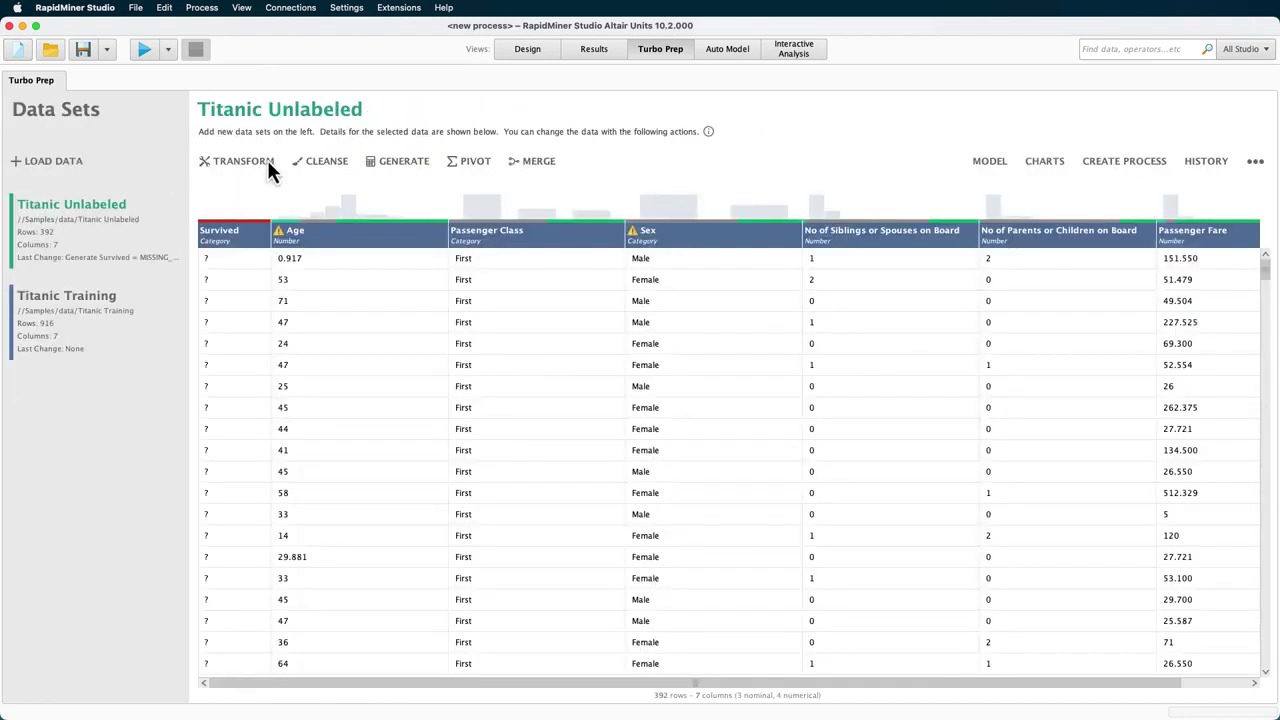
- Merge Titanic Training with Titanic Unlabeled using the Append type, check the appended rows in the preview, and commit the merge
left_click(119, 308)
left_click(536, 161)
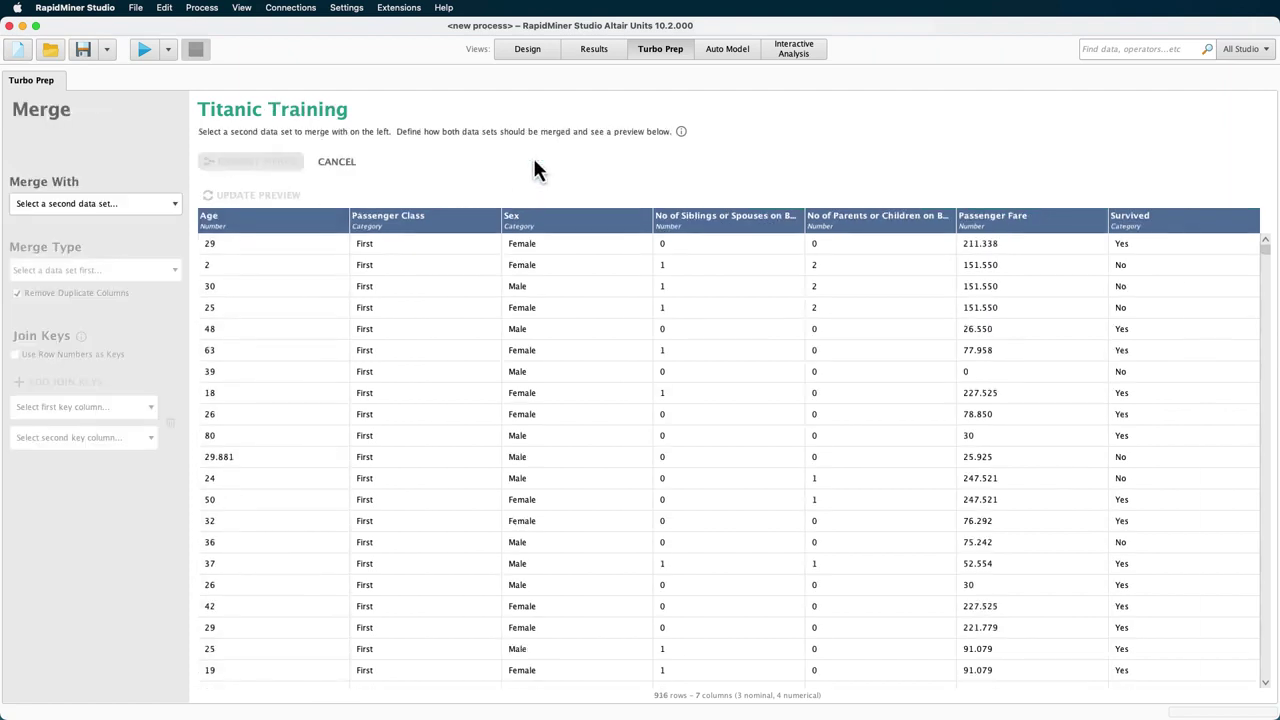
left_click(173, 204)
left_click(150, 240)
left_click(162, 272)
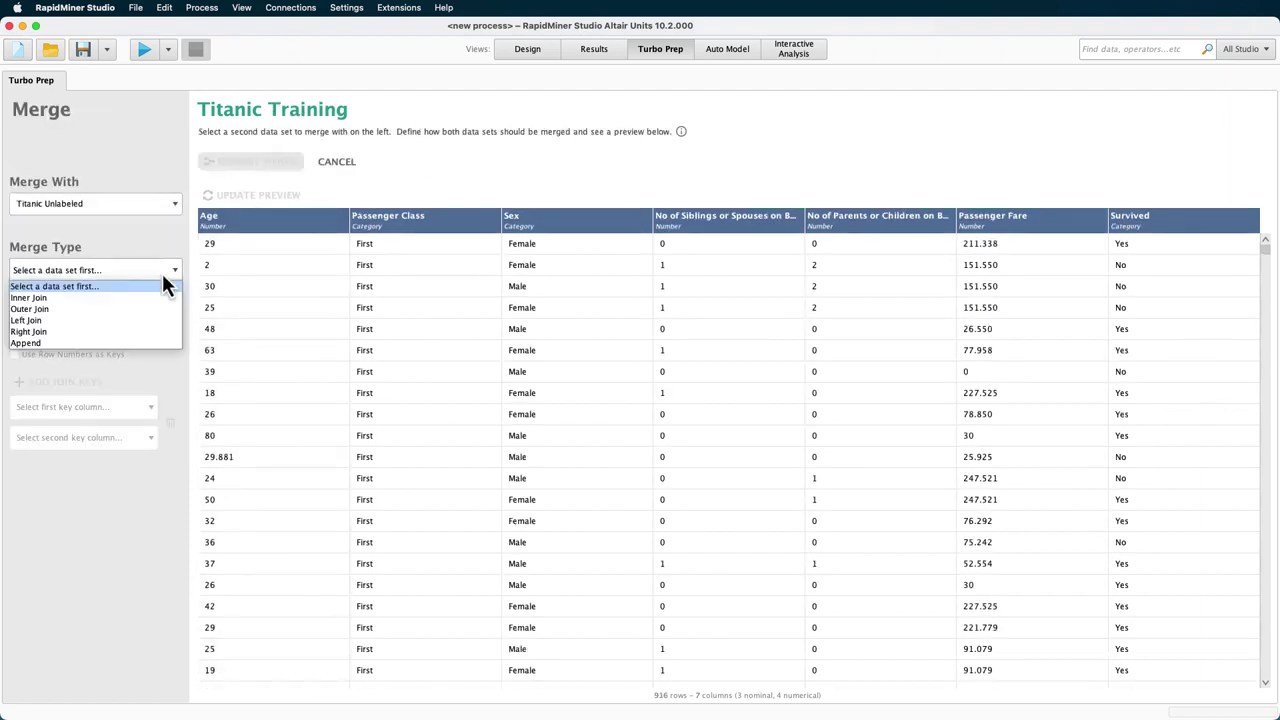
left_click(155, 335)
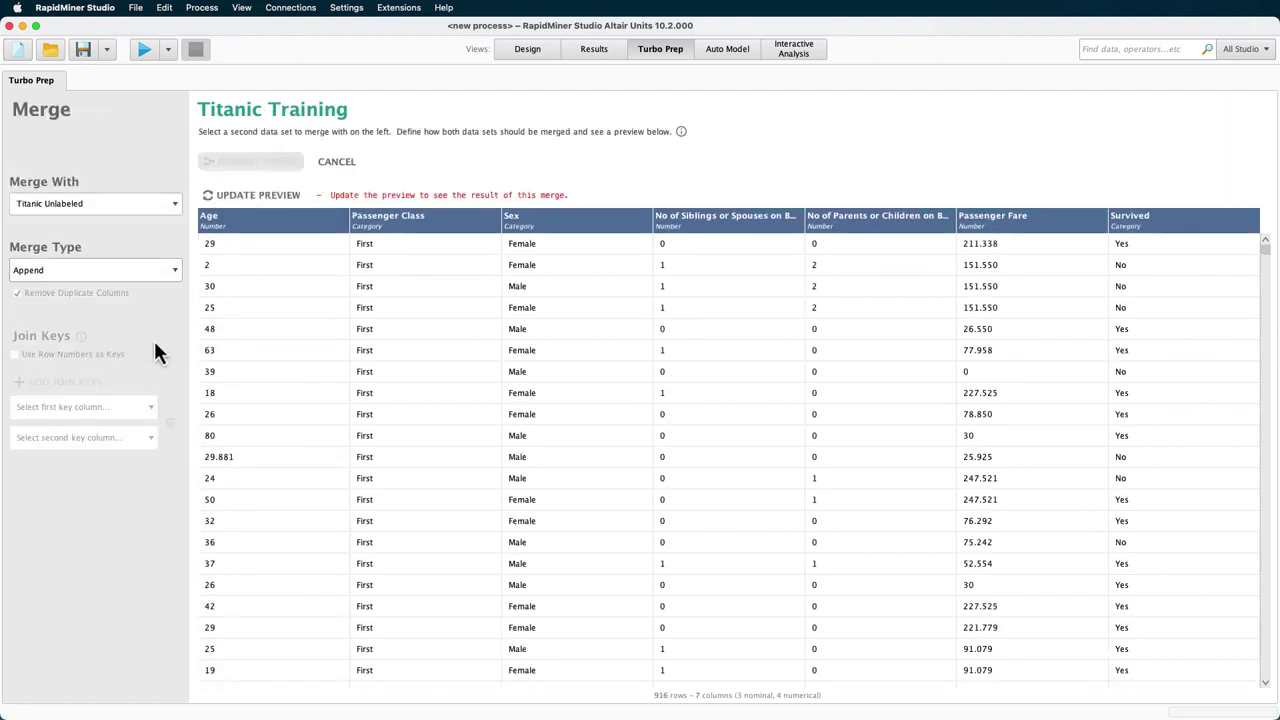
left_click(222, 197)
left_click_drag(1265, 260, 1265, 565)
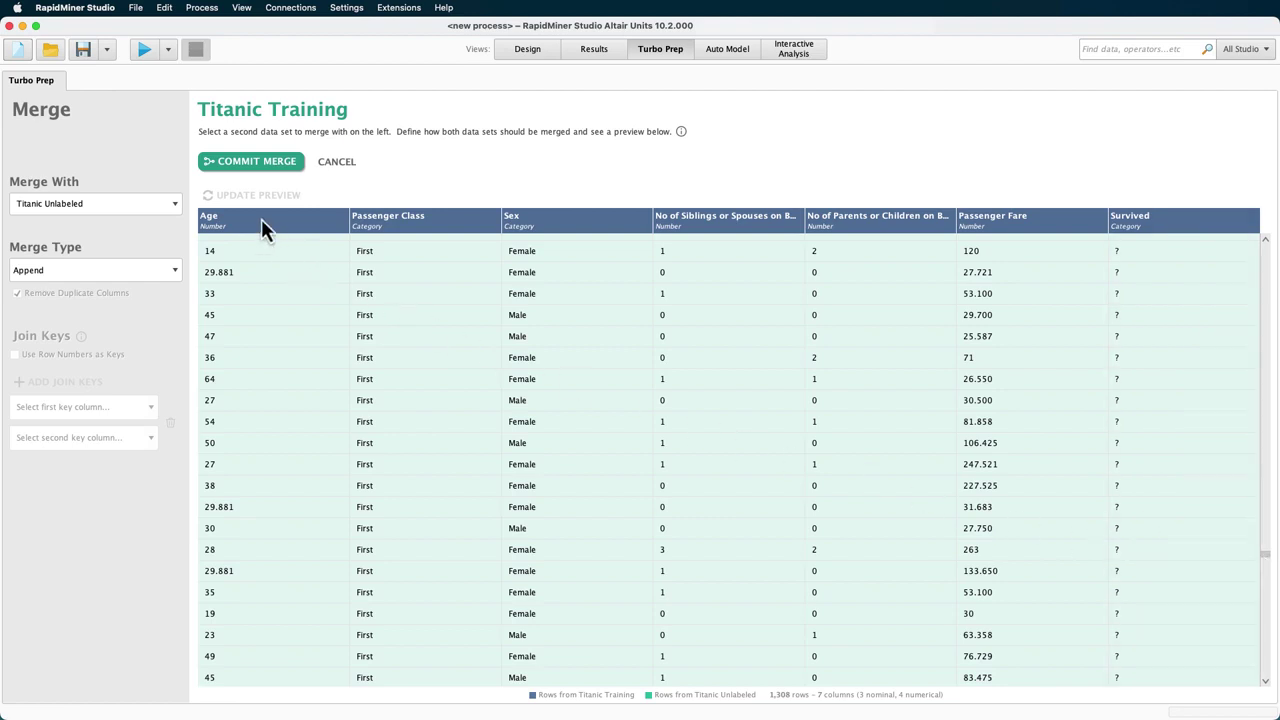
left_click(238, 169)
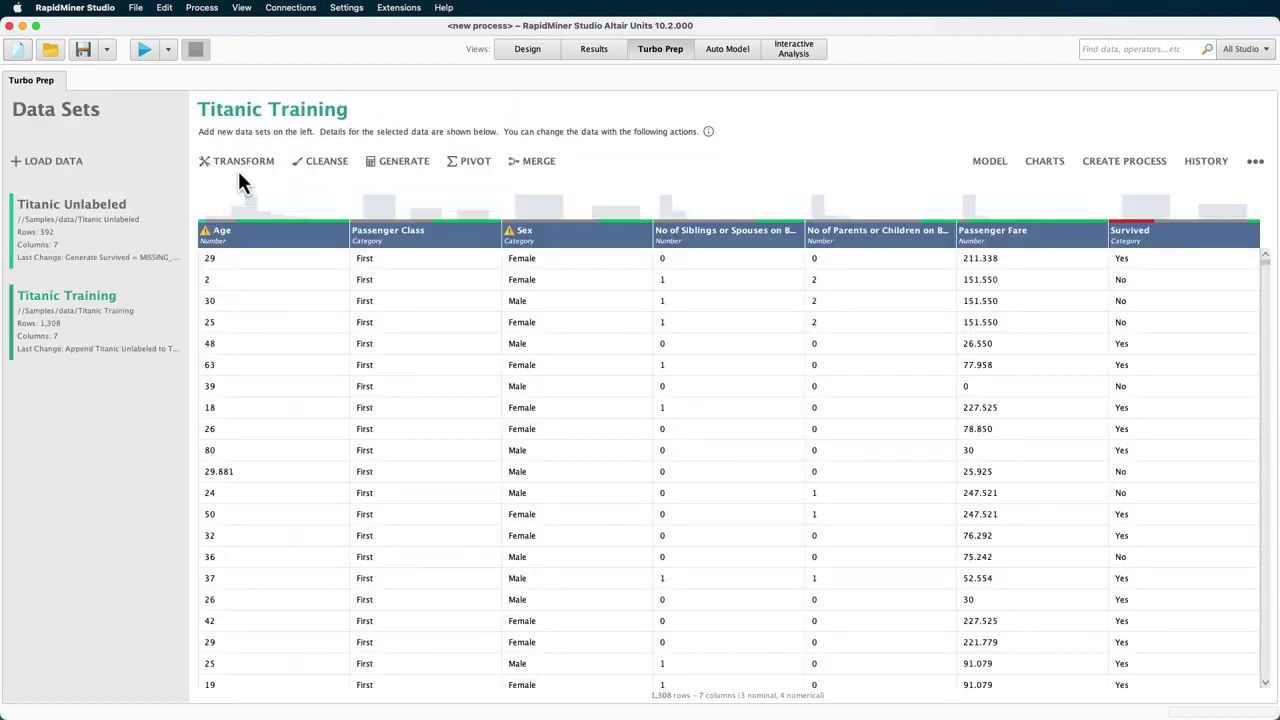
- Run Auto Model on the merged data to predict Survived with the default settings, and view the Naive Bayes predictions
left_click(986, 166)
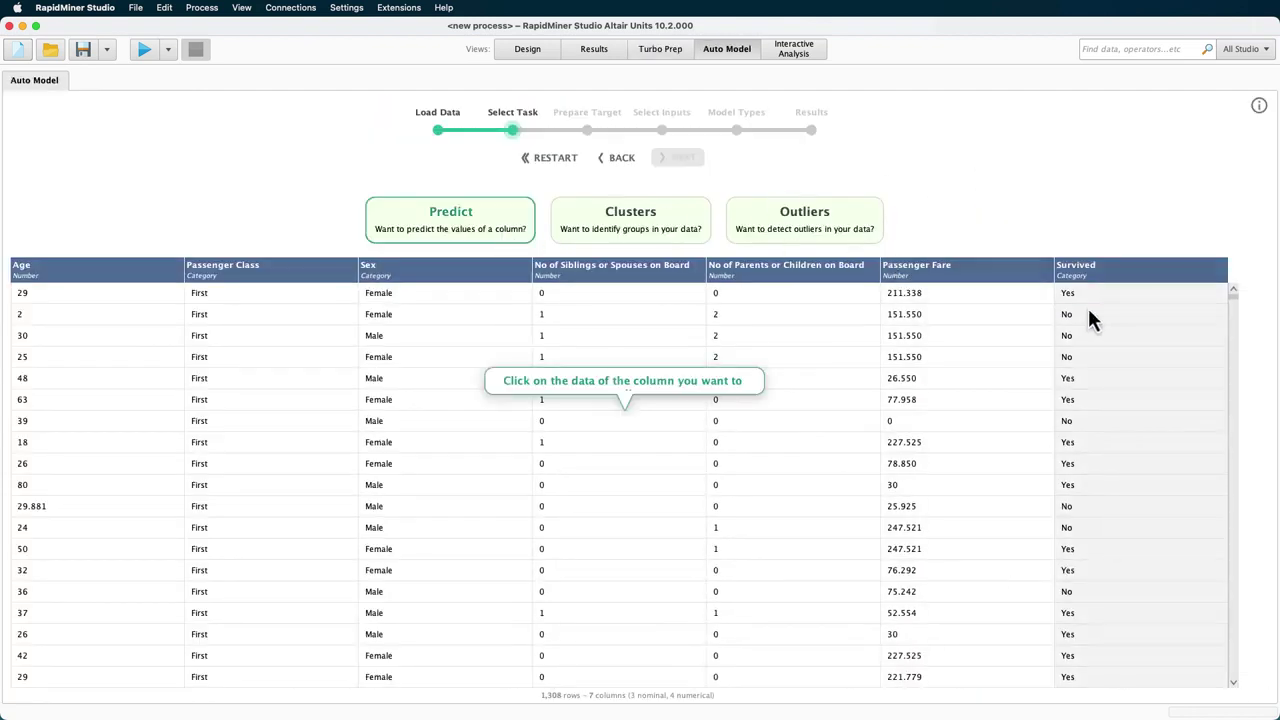
left_click(1088, 320)
left_click(684, 157)
left_click(684, 157)
left_click(684, 157)
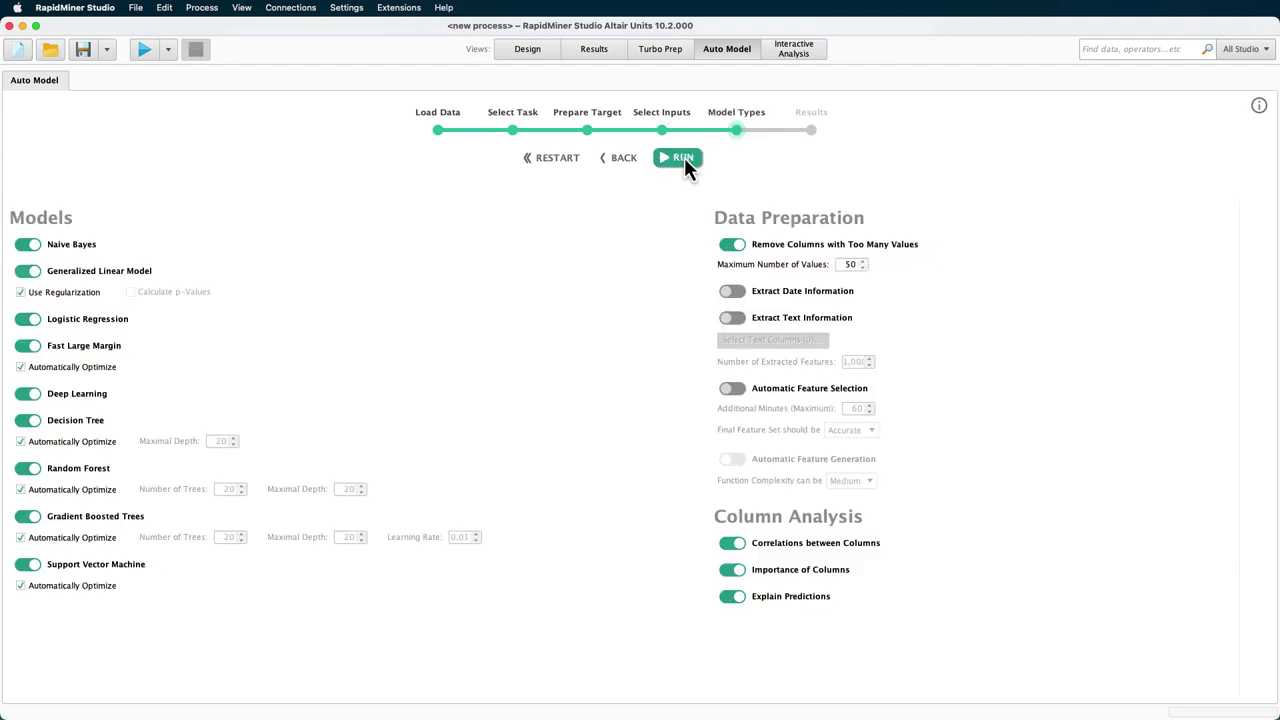
left_click(684, 157)
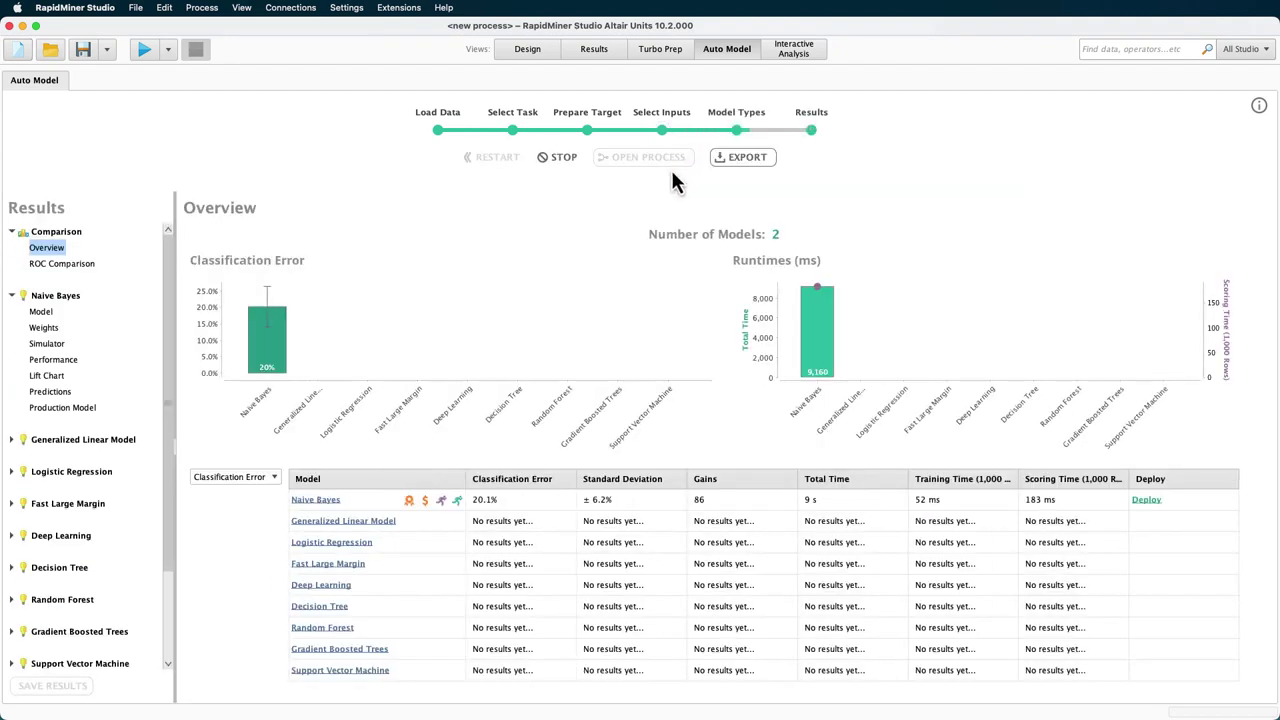
left_click(71, 395)
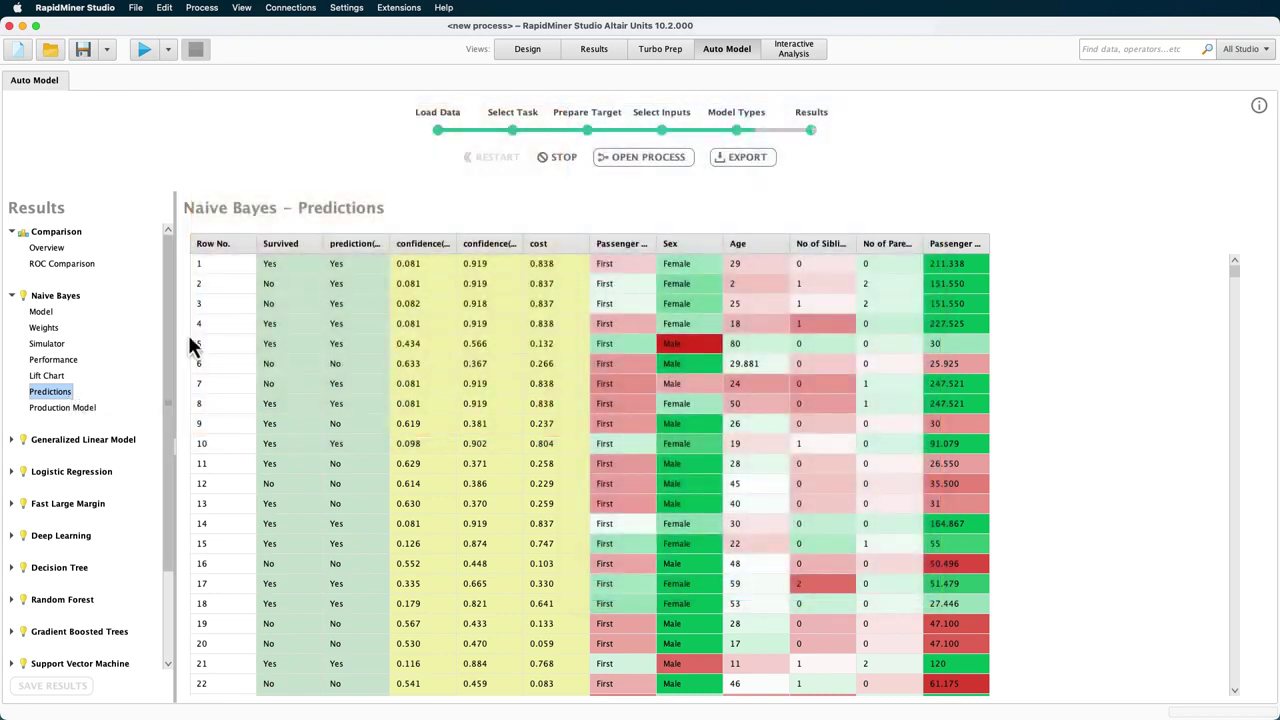
- Return to Turbo Prep and remove all loaded data sets
left_click(660, 52)
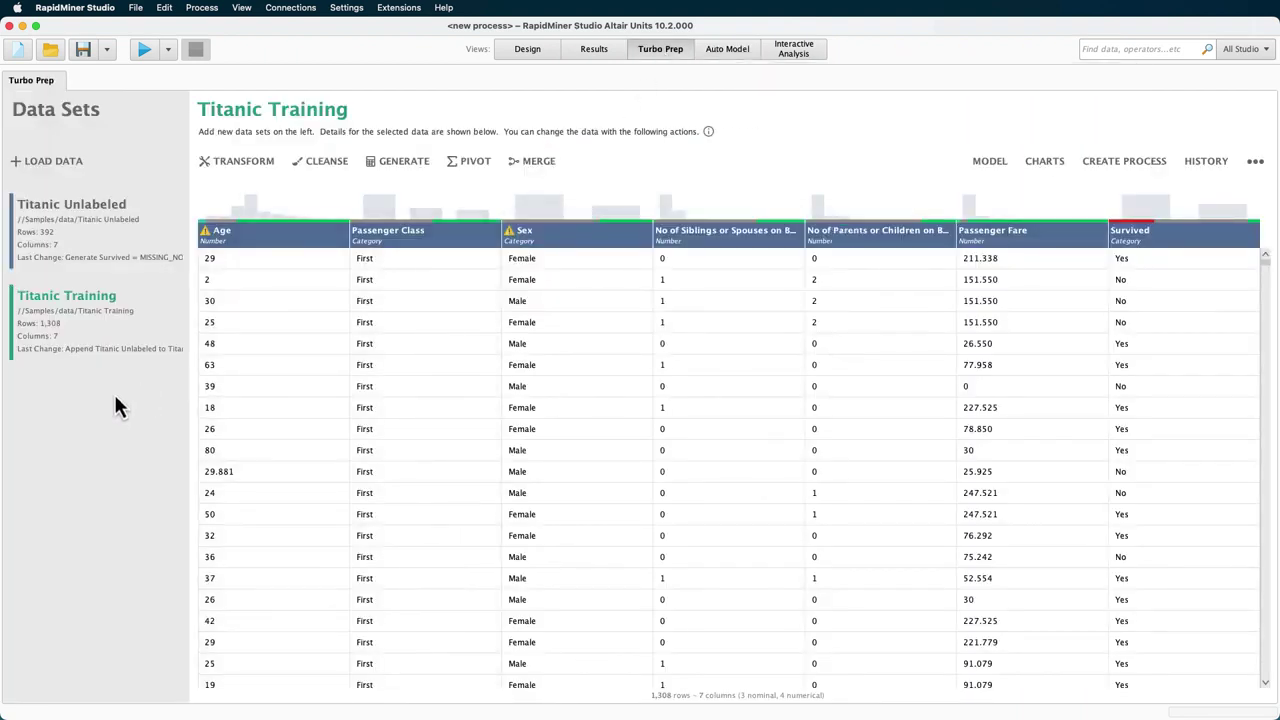
right_click(112, 395)
left_click(158, 616)
left_click(612, 394)
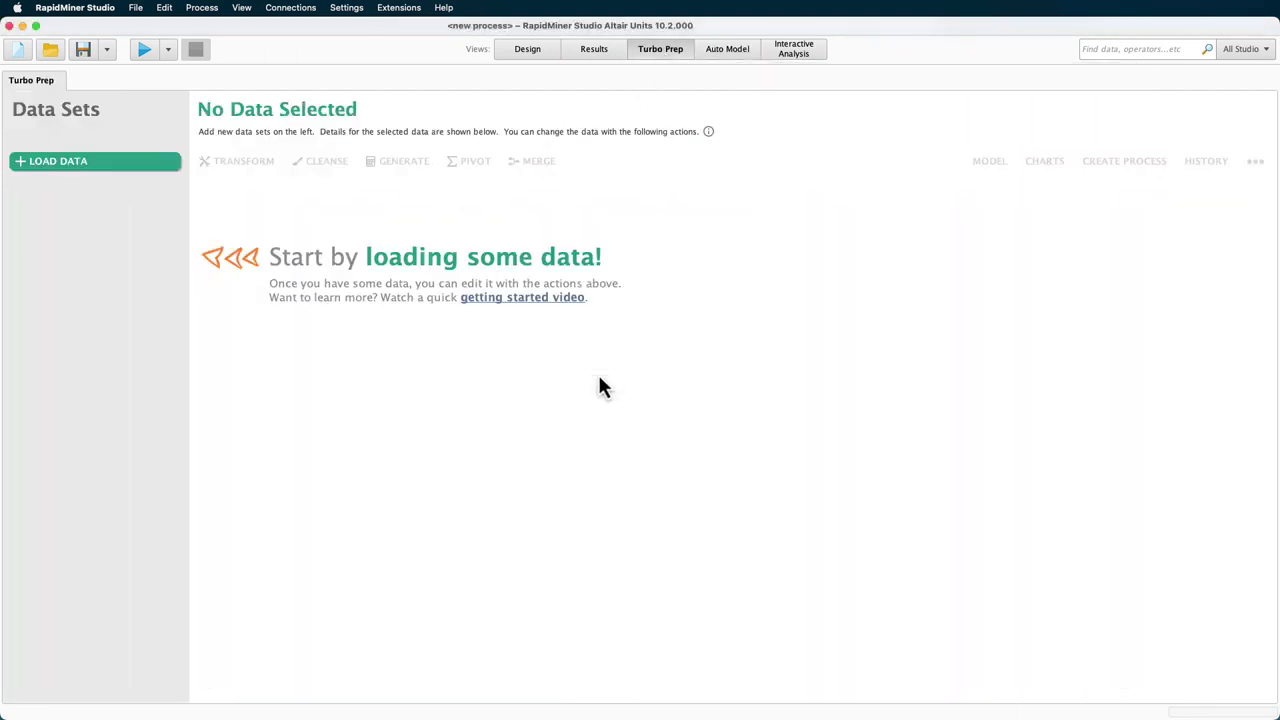
- Load the Transactions and Products sample data sets from the Samples data folder
left_click(161, 164)
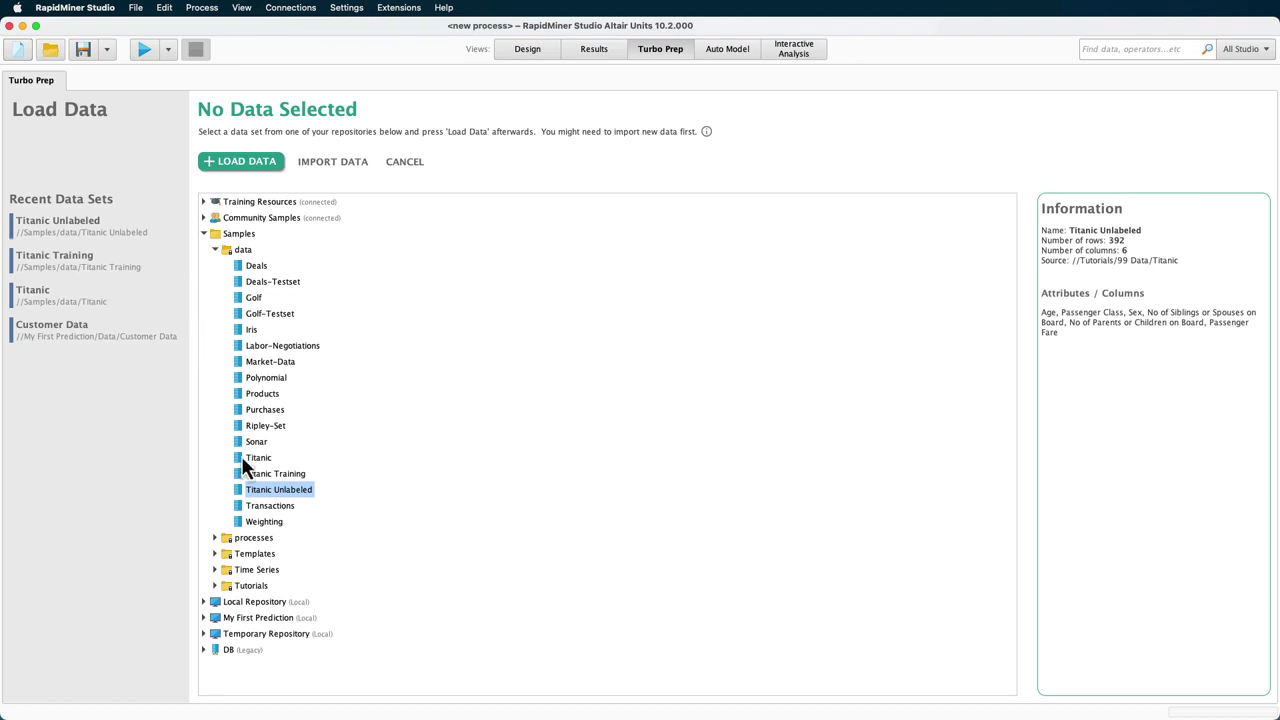
left_click(263, 508)
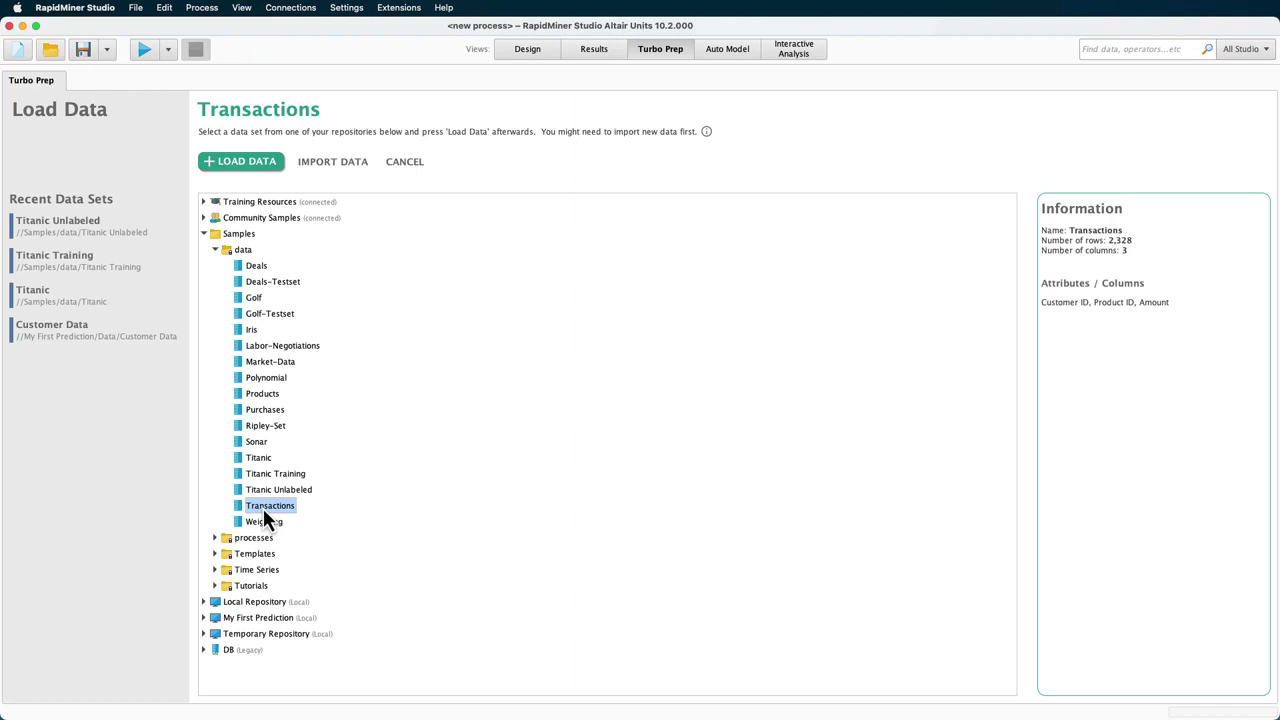
double_click(263, 508)
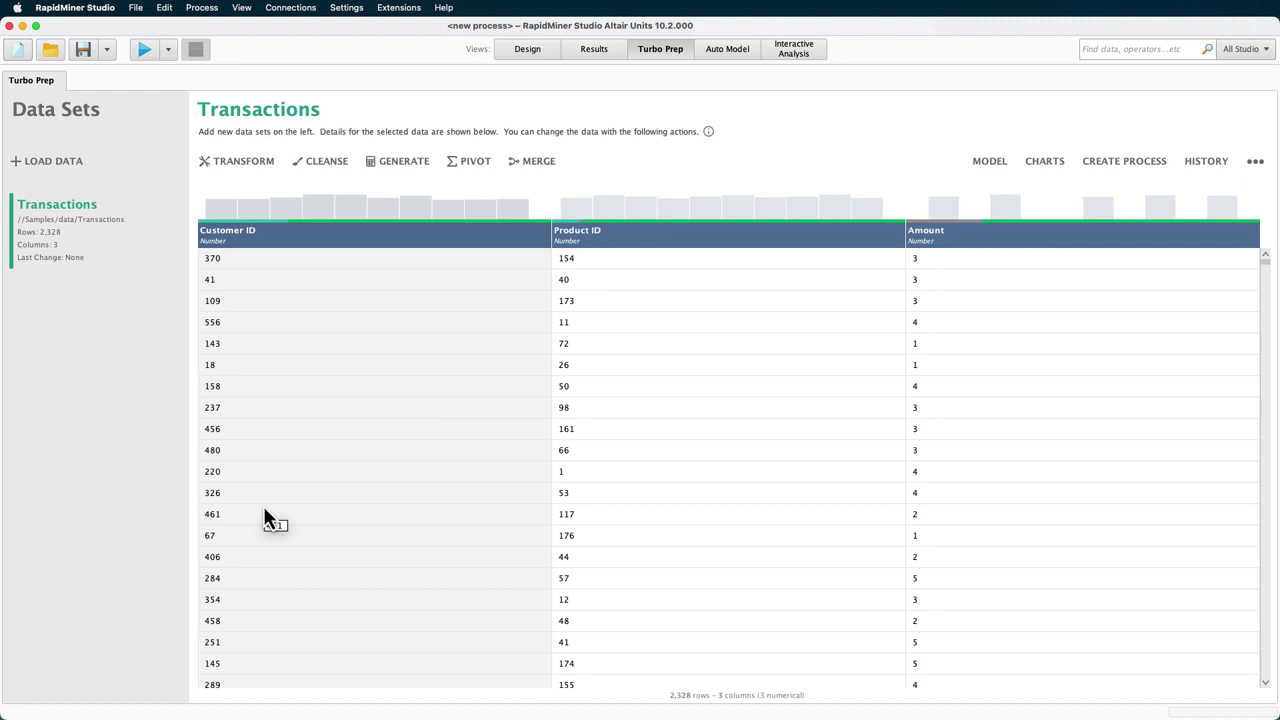
left_click(52, 162)
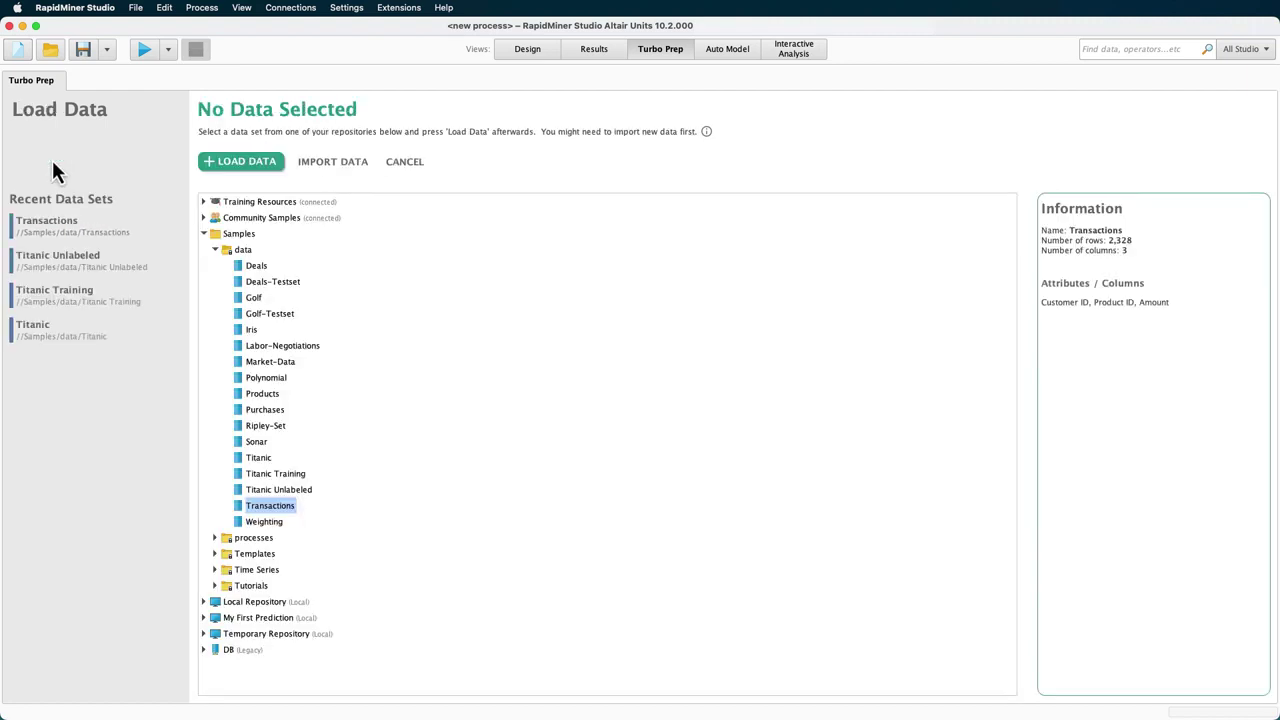
double_click(254, 397)
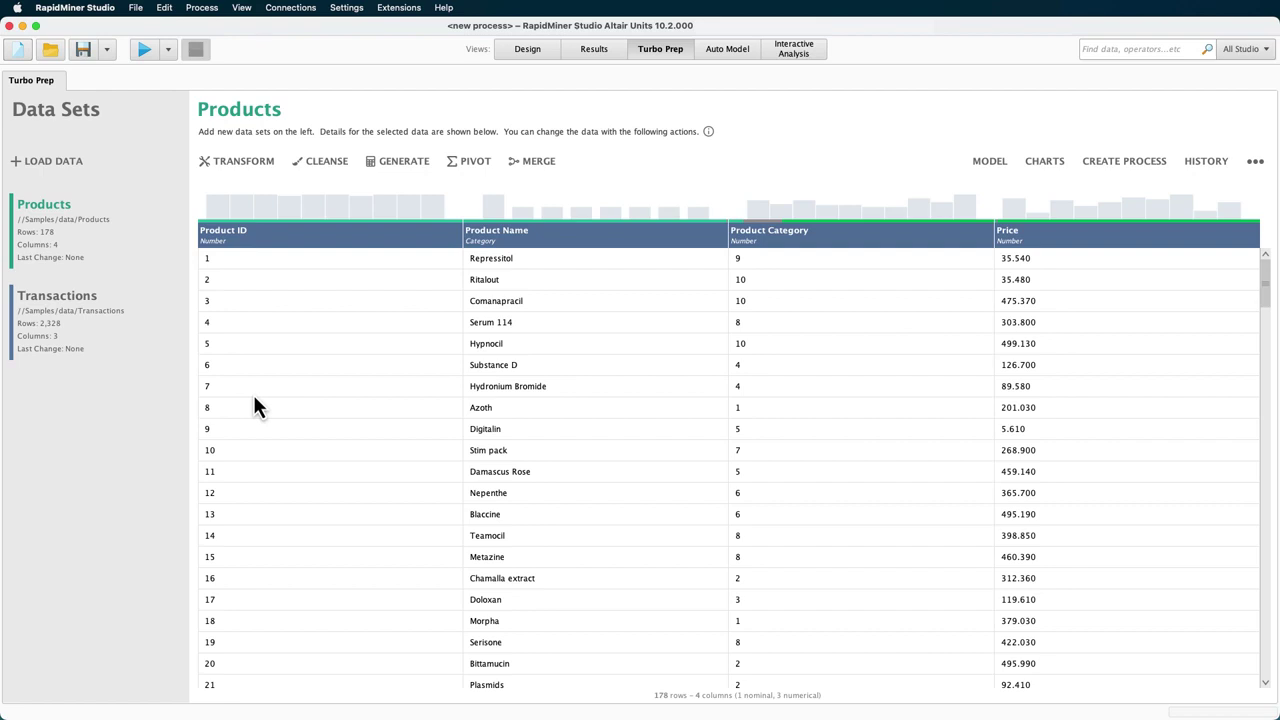
- Start merging the Transactions data set with Products, using Left Join as the merge type
left_click(105, 314)
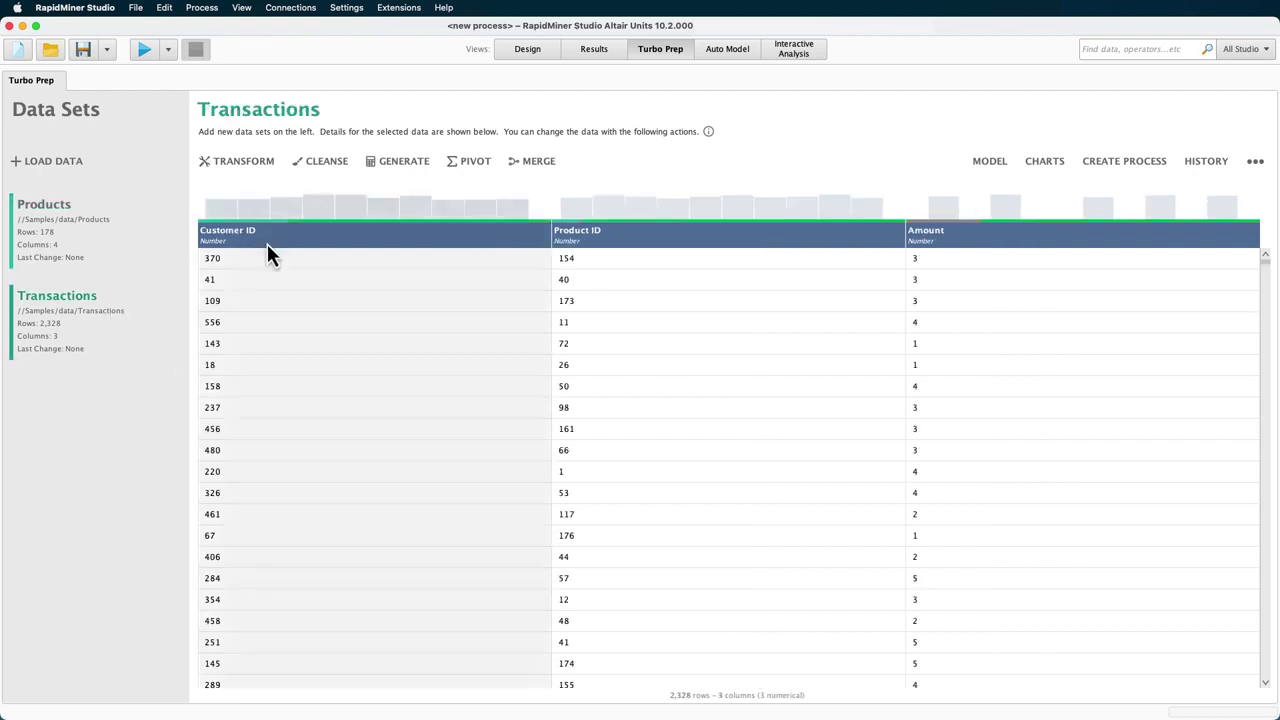
left_click(516, 160)
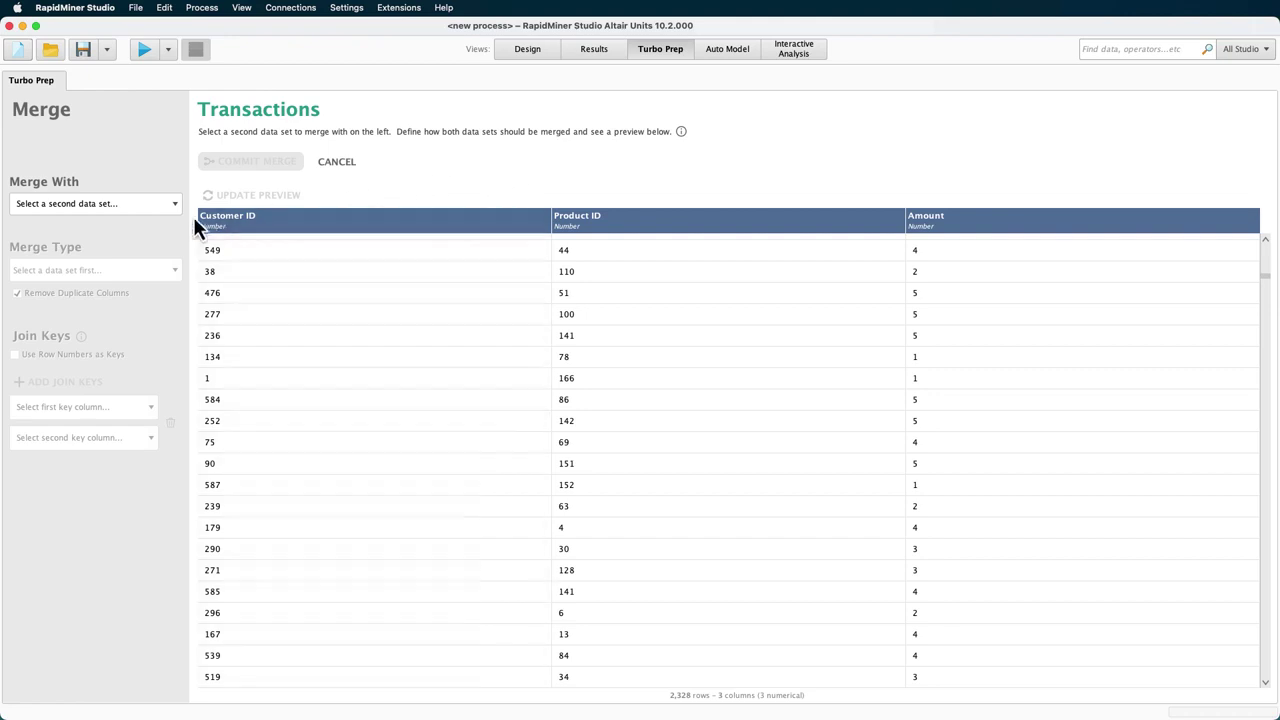
left_click(165, 205)
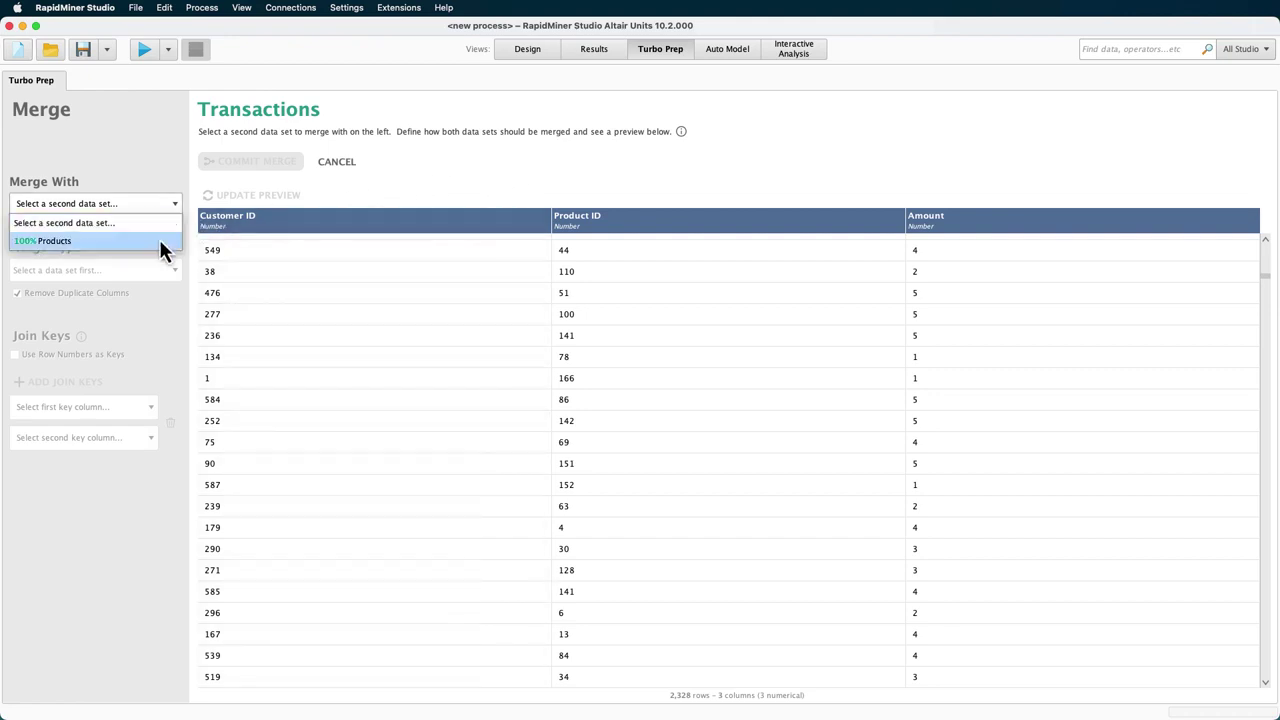
left_click(163, 243)
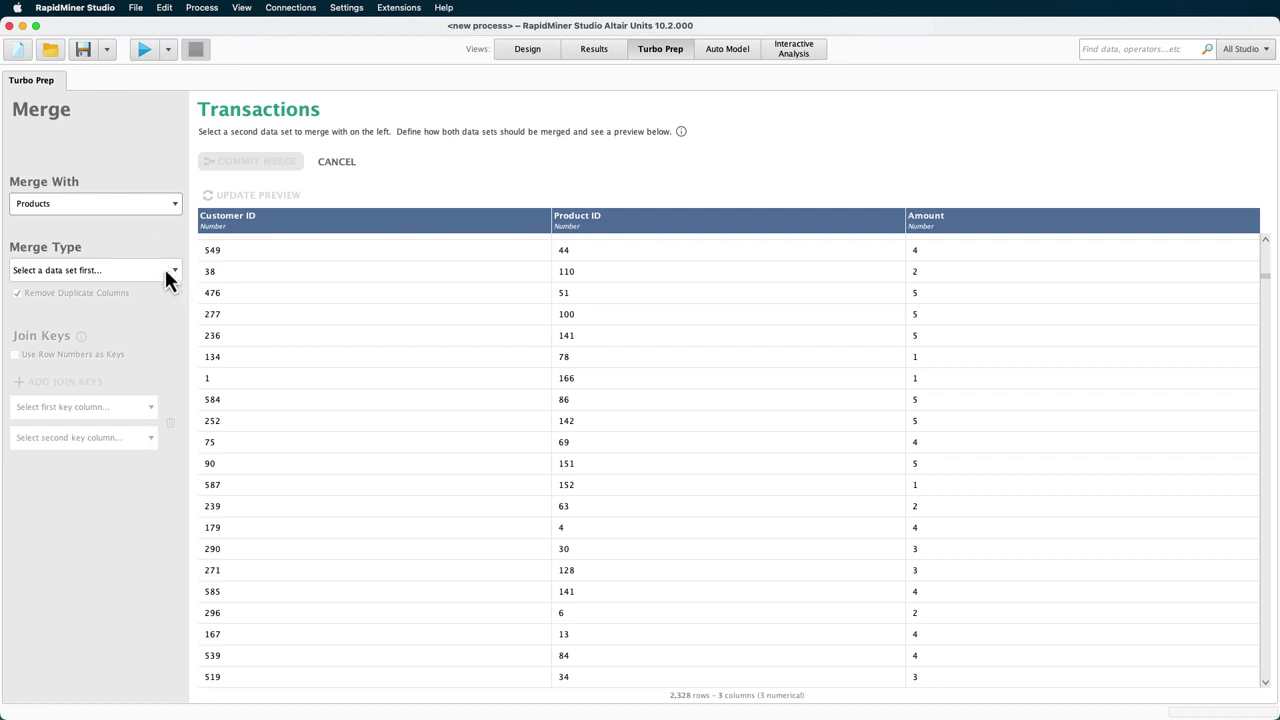
left_click(165, 270)
left_click(155, 320)
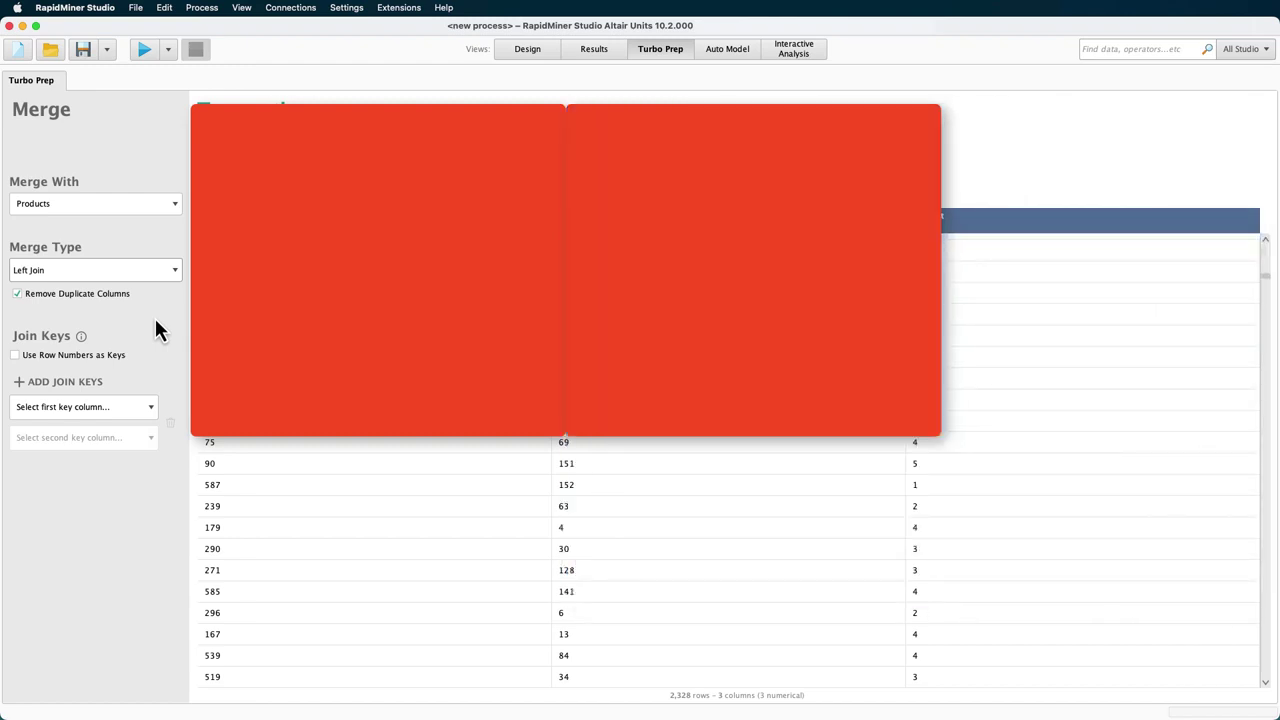
- Use Product ID as the join key in both data sets, check the joined columns in an updated preview, and commit the merge
left_click(131, 410)
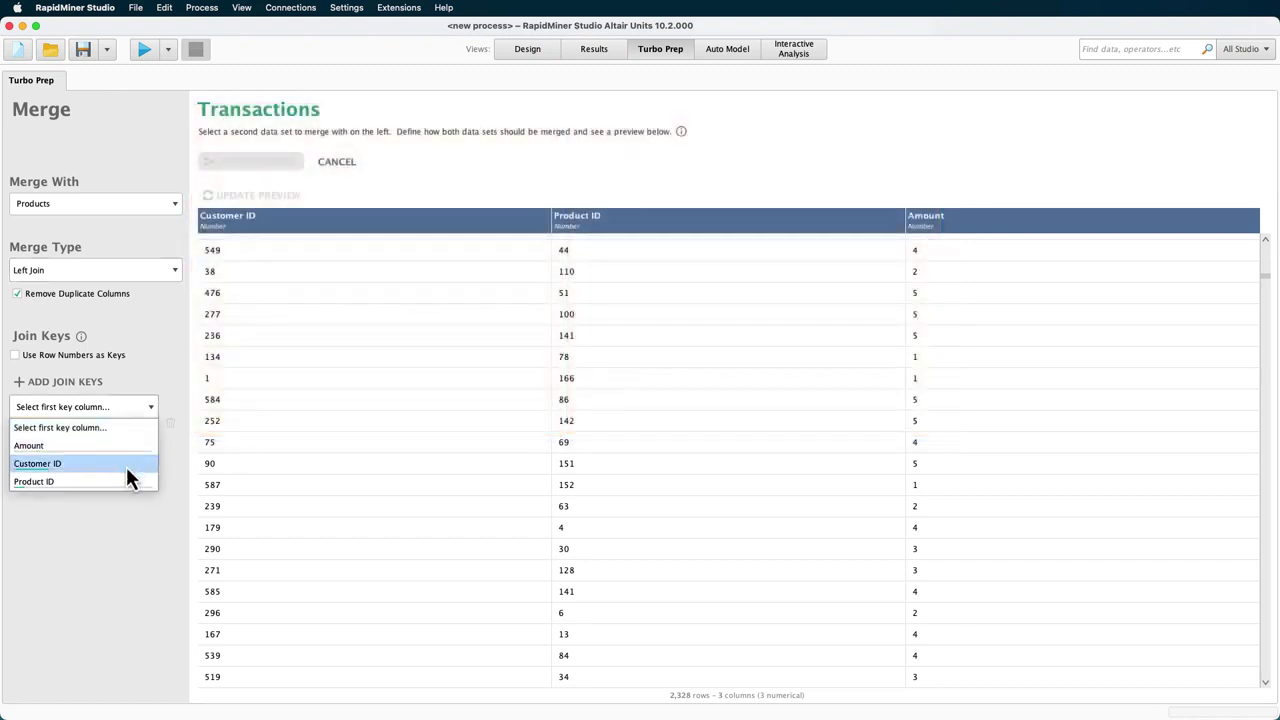
left_click(127, 481)
left_click(140, 437)
left_click(122, 475)
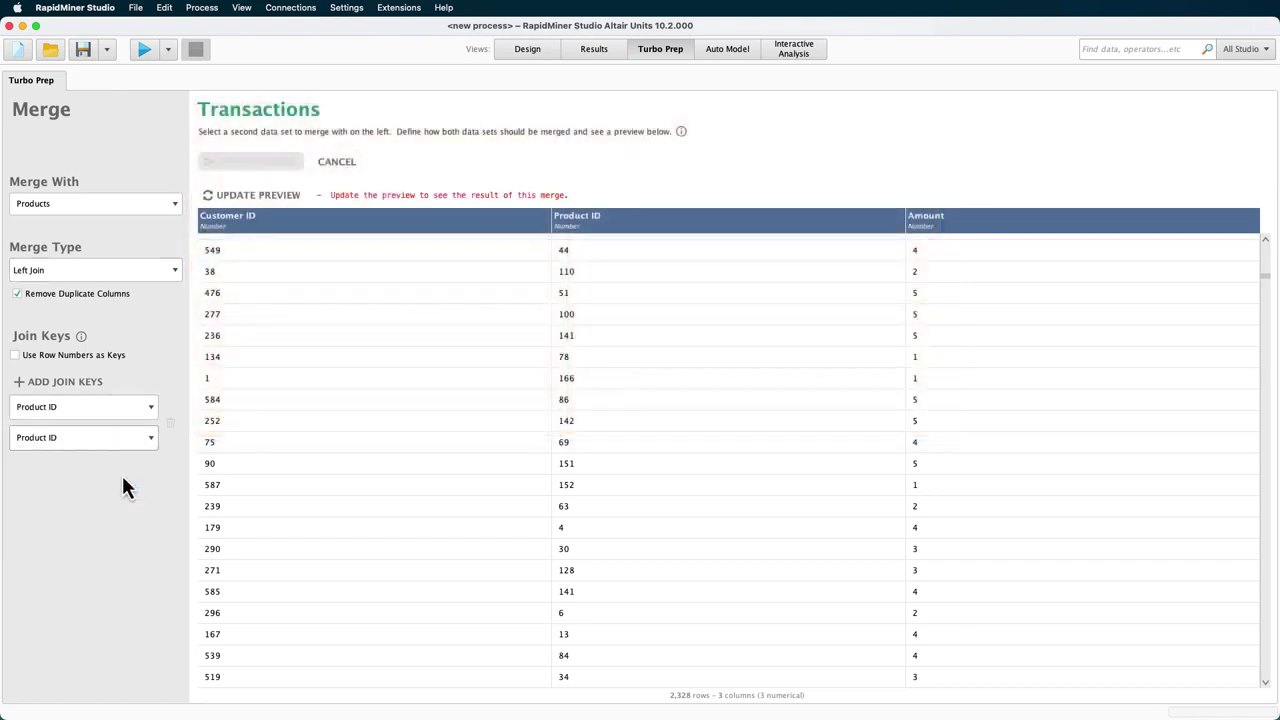
left_click(232, 195)
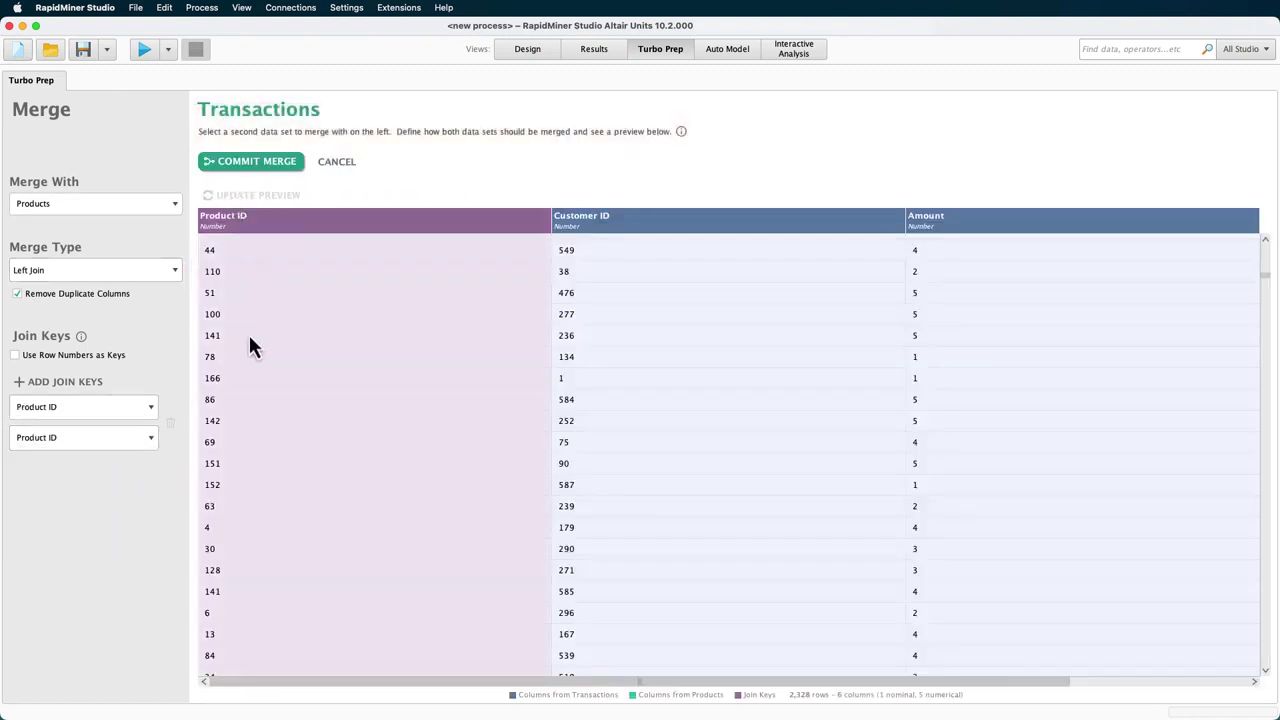
scroll(390, 680, "right", 5)
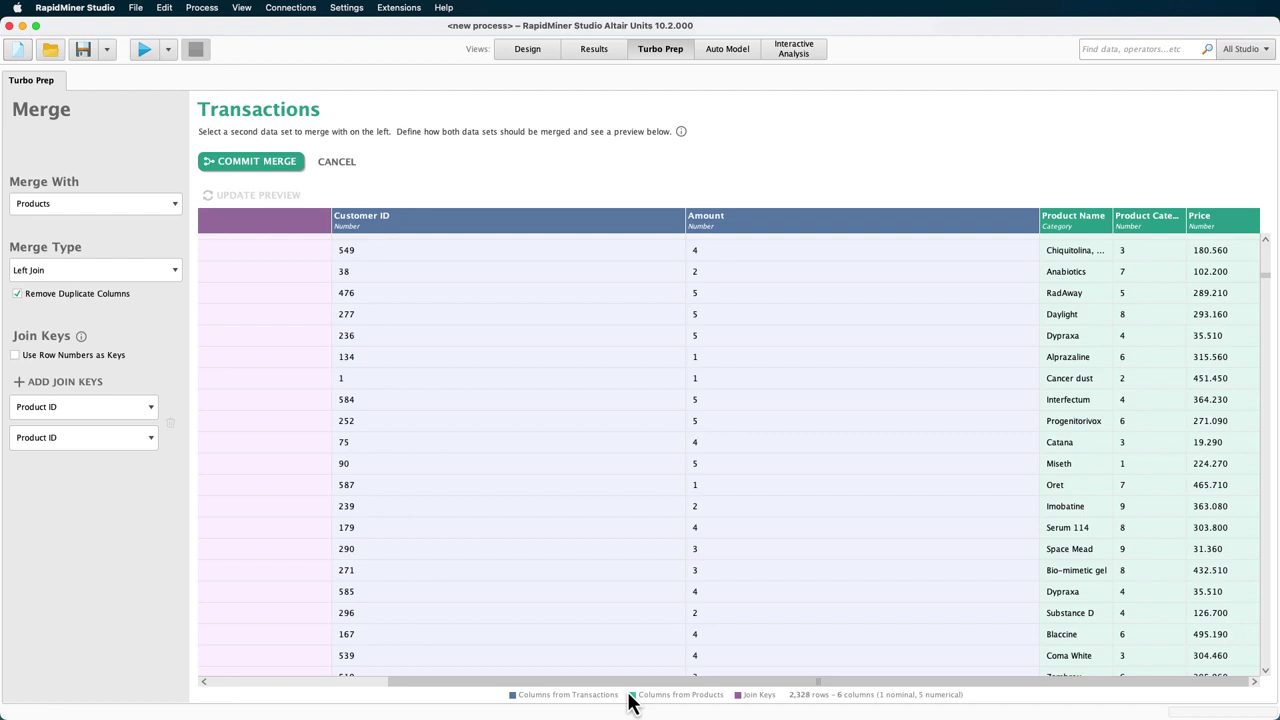
left_click(249, 162)
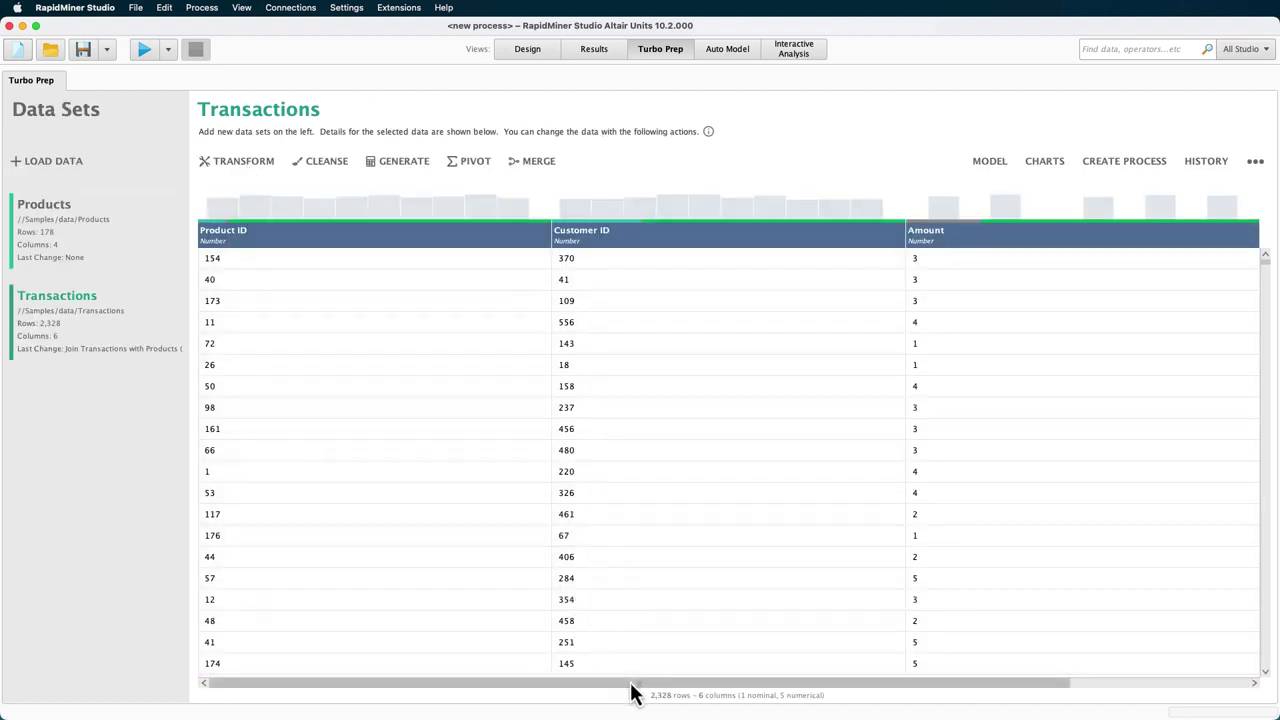
- Remove the Product Category and Price columns from the merged Transactions data and commit the transformation
left_click_drag(631, 688, 872, 697)
left_click(1207, 345)
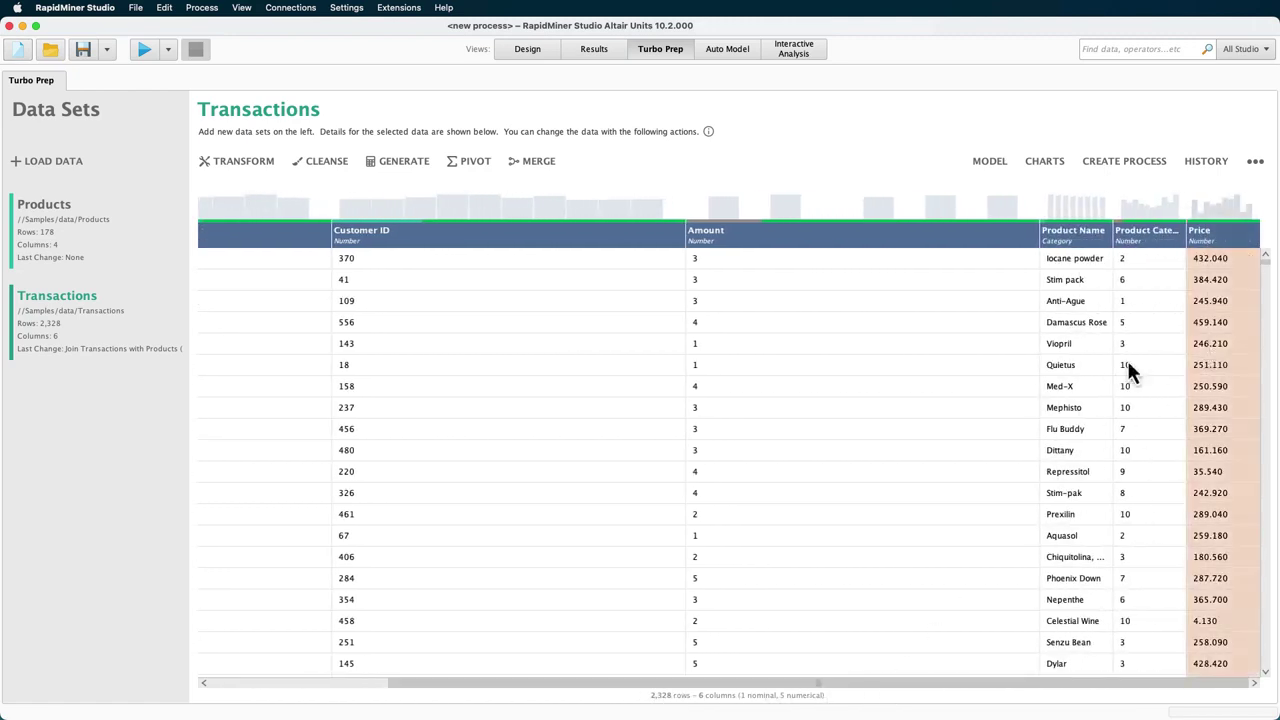
left_click(1127, 362, "shift")
right_click(1127, 362)
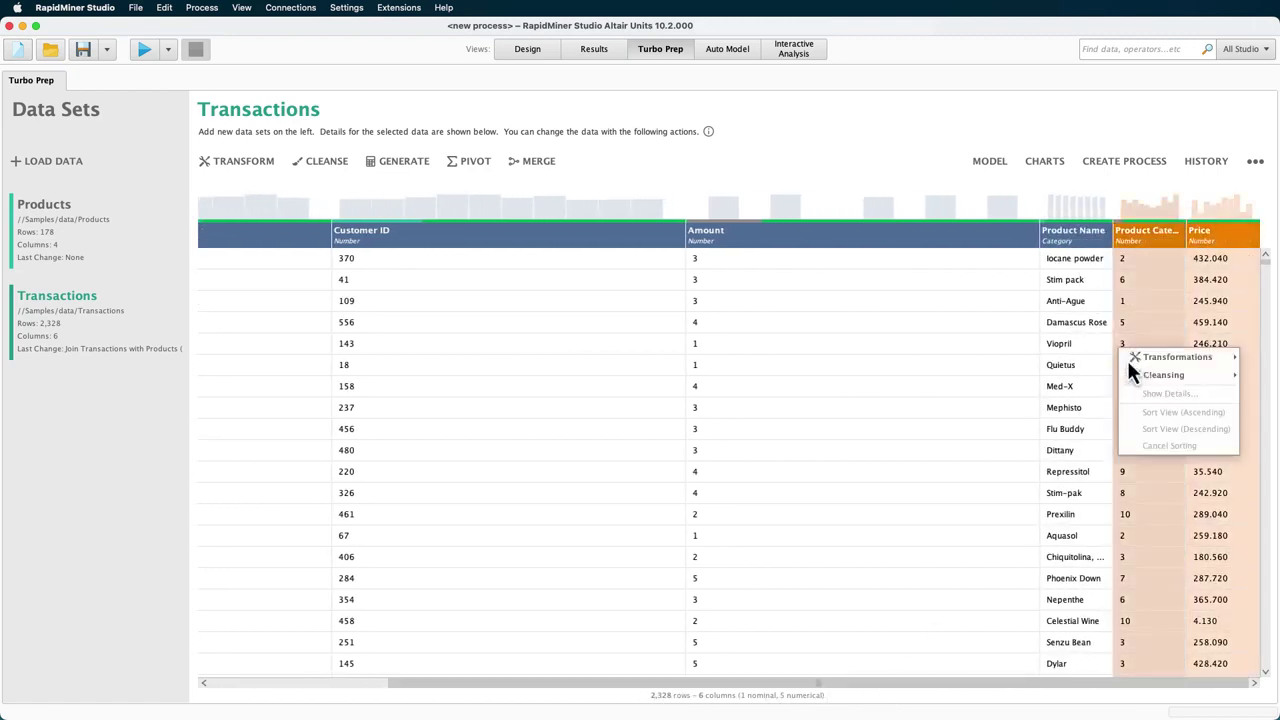
mouse_move(1127, 362)
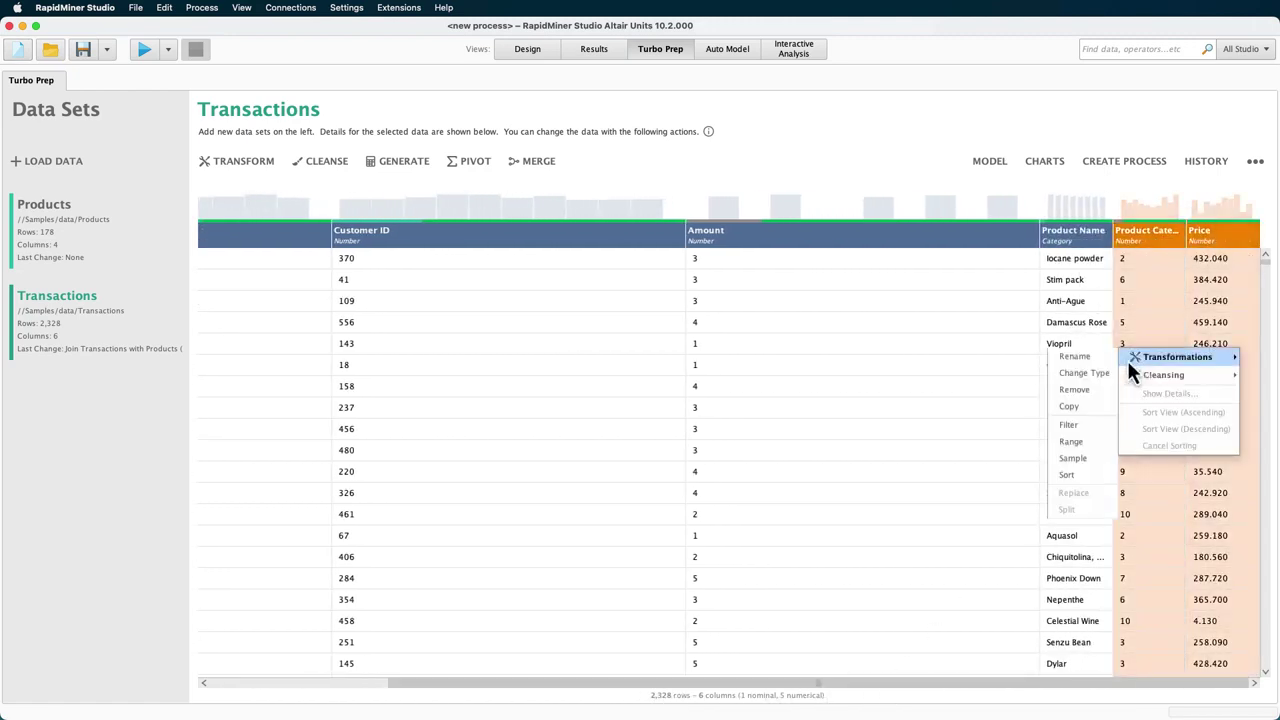
left_click(1071, 390)
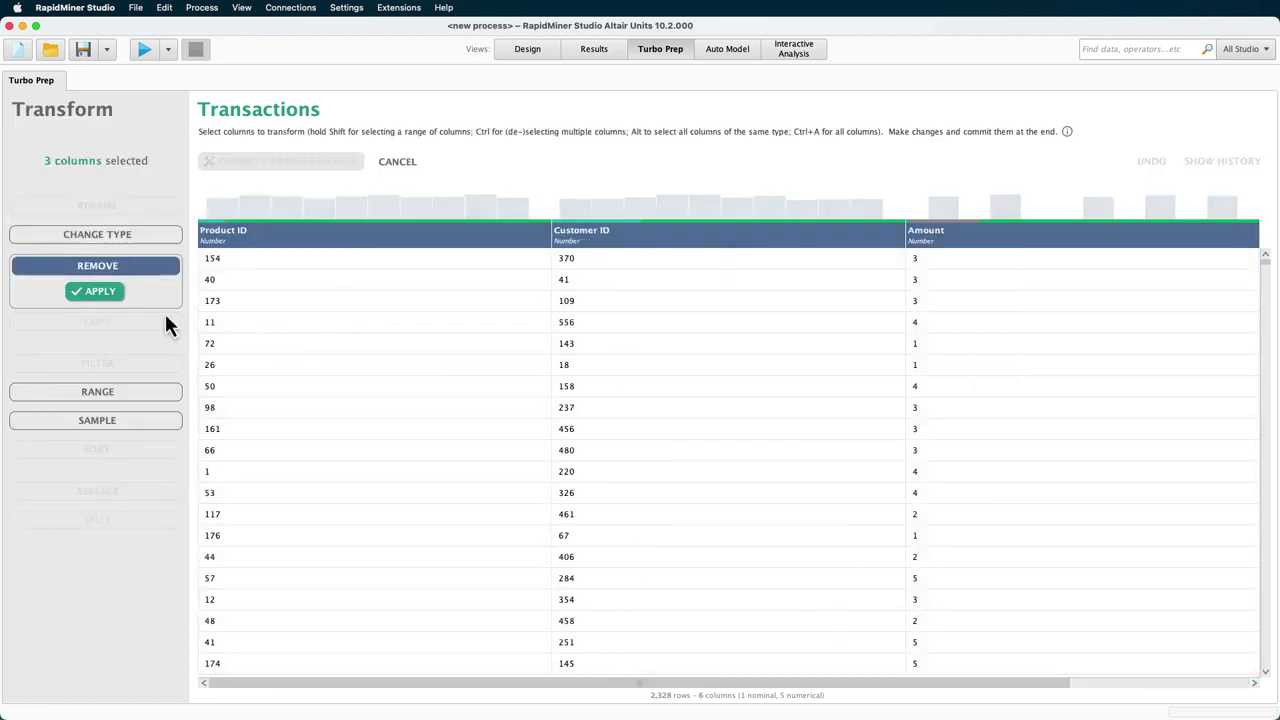
left_click(97, 293)
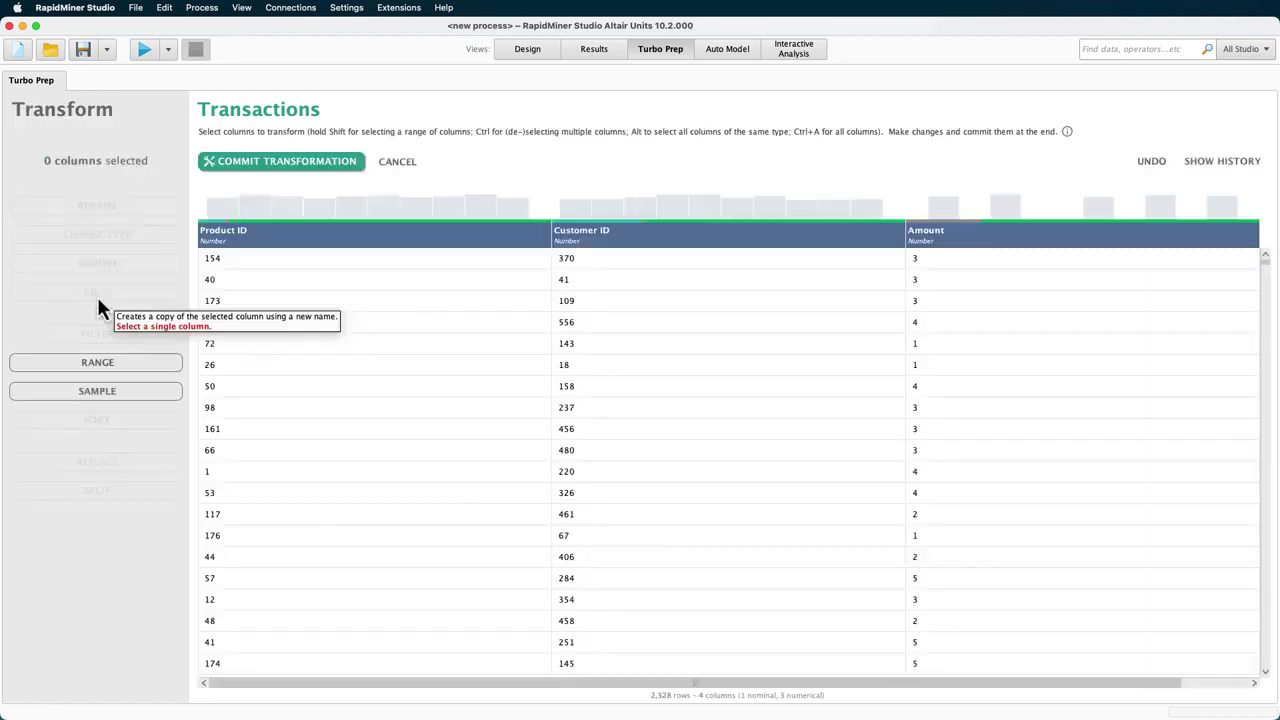
left_click(250, 166)
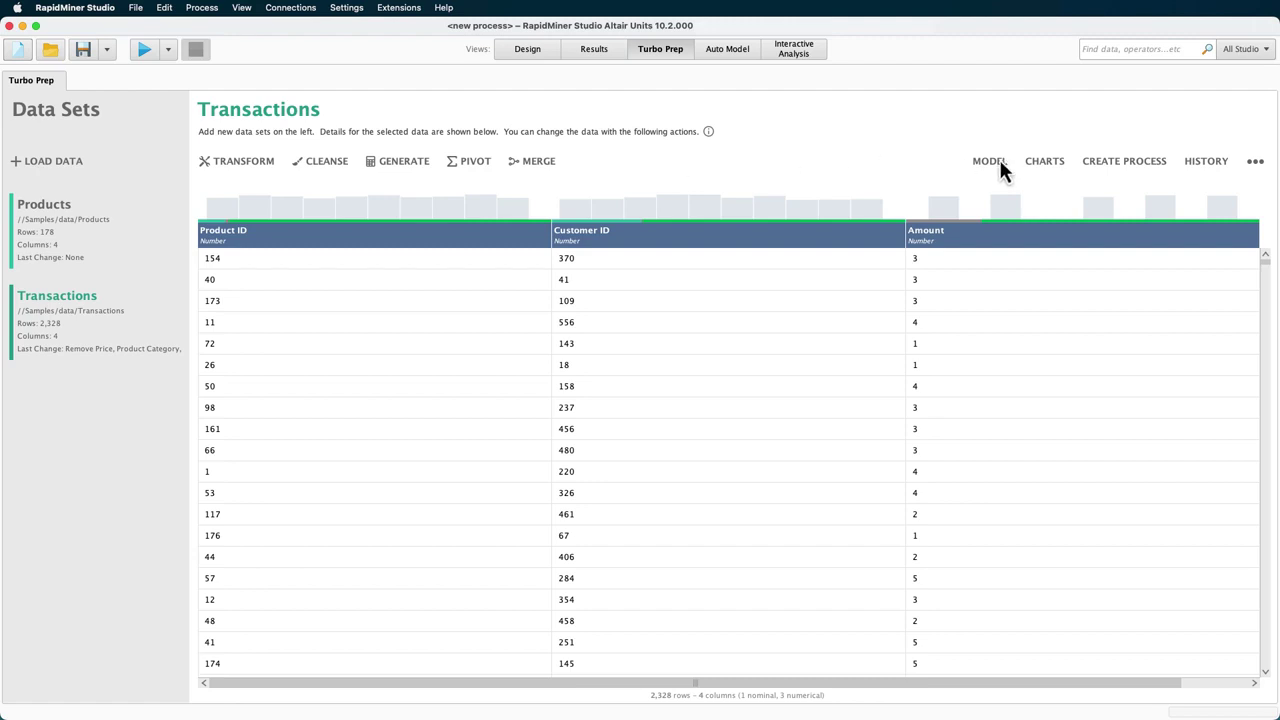
- Create a process from the preparation steps applied to the Transactions data set
left_click(1125, 162)
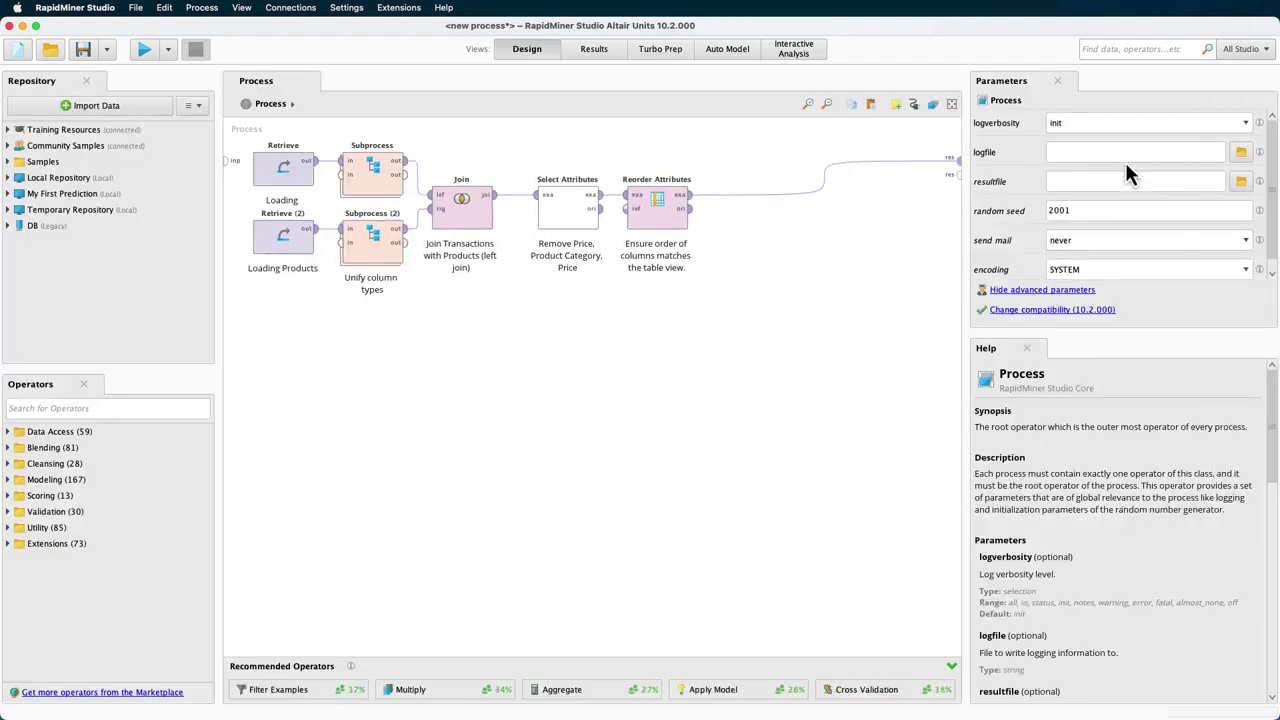